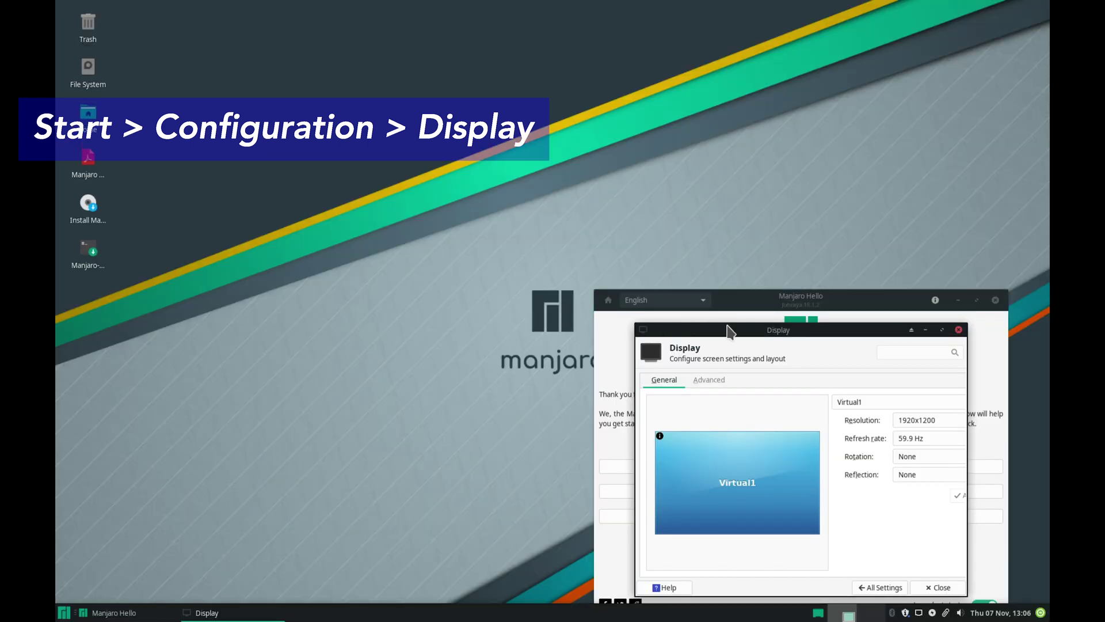
Step: Close the Display window and launch the Manjaro installer from Manjaro Hello
left_click(937, 587)
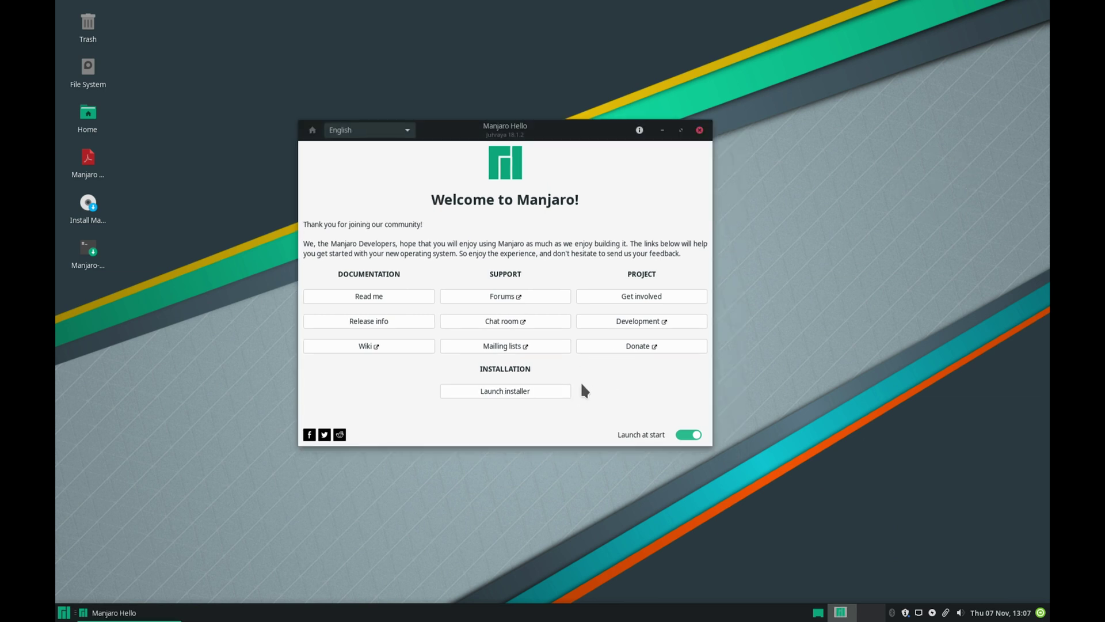
left_click(526, 390)
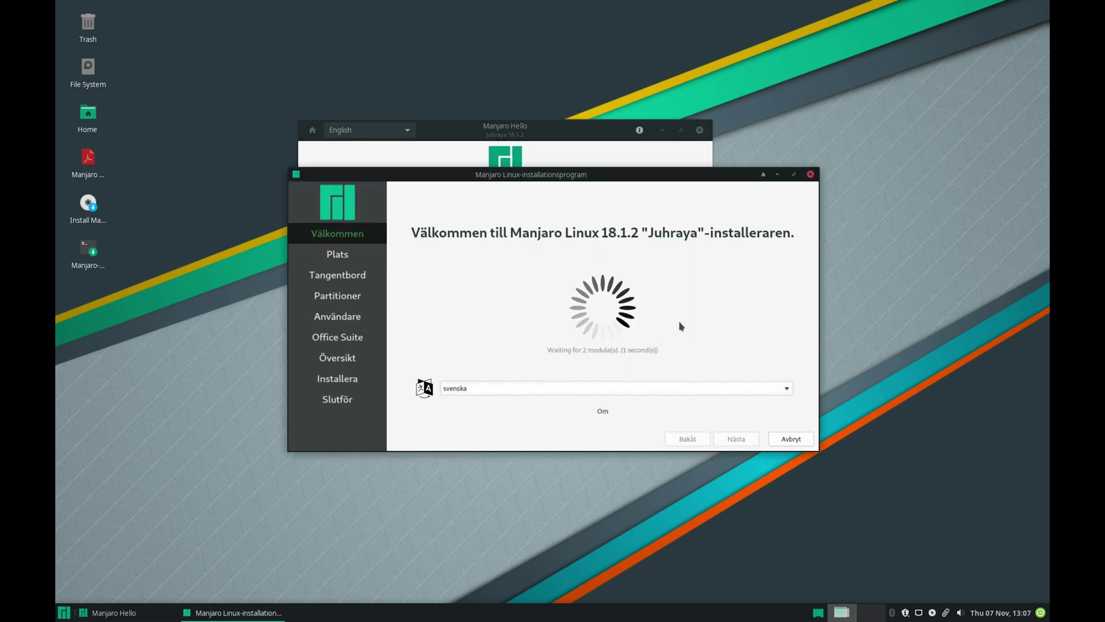
left_click(700, 130)
Step: Switch the installer language to American English and continue past the welcome page
left_click(562, 388)
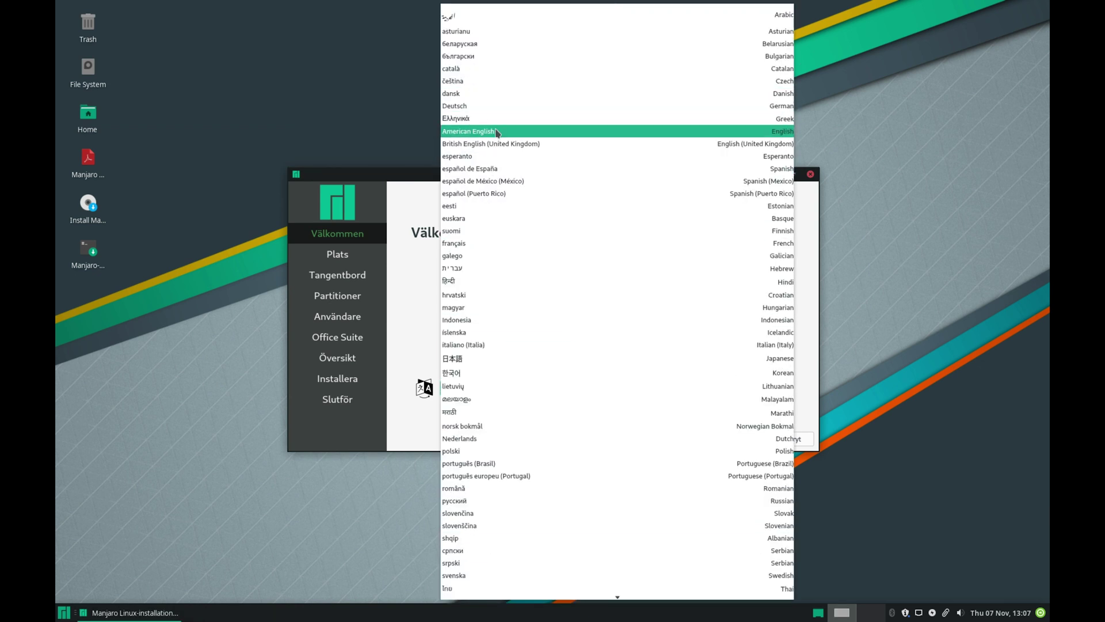
left_click(497, 132)
left_click_drag(641, 174, 593, 125)
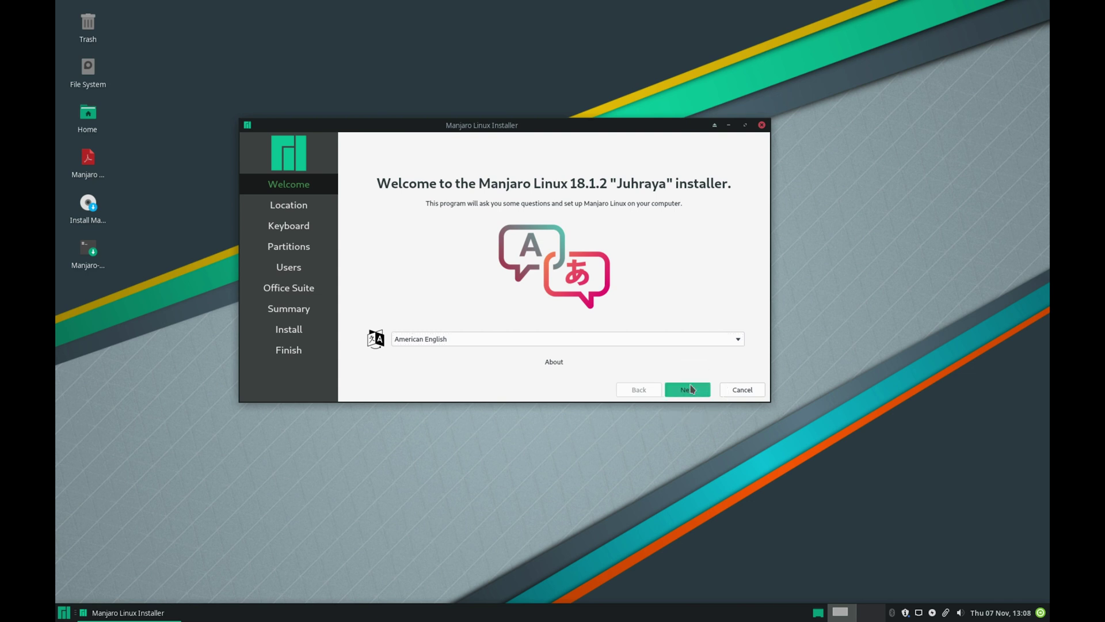
left_click(690, 388)
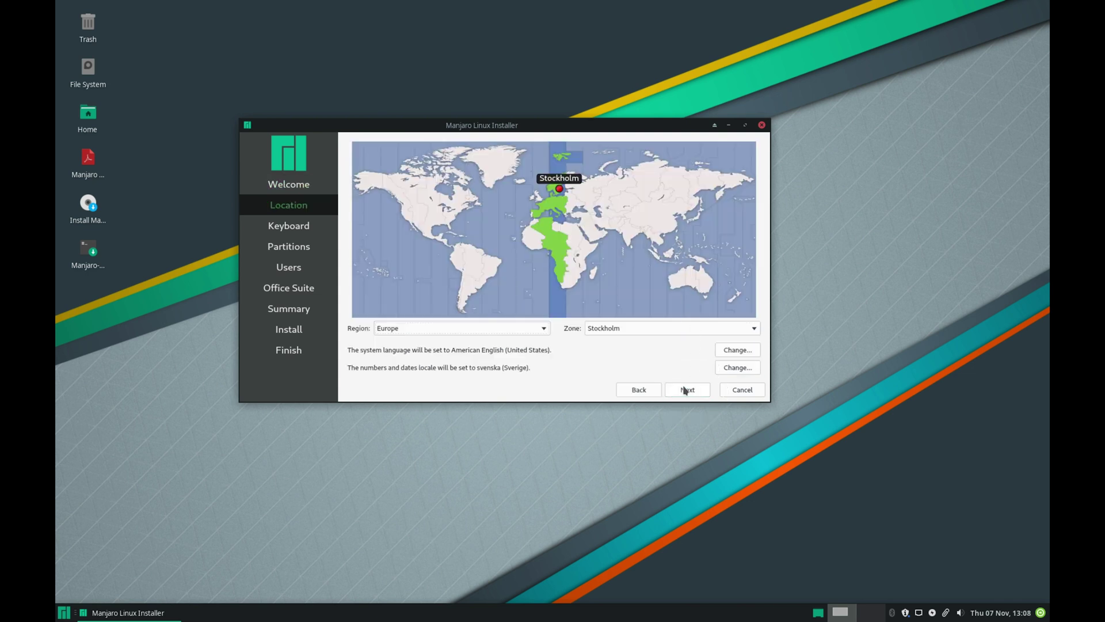
Step: Accept the Stockholm location and keyboard layout, then choose Erase disk for the 60 GiB drive
left_click(684, 390)
left_click(684, 390)
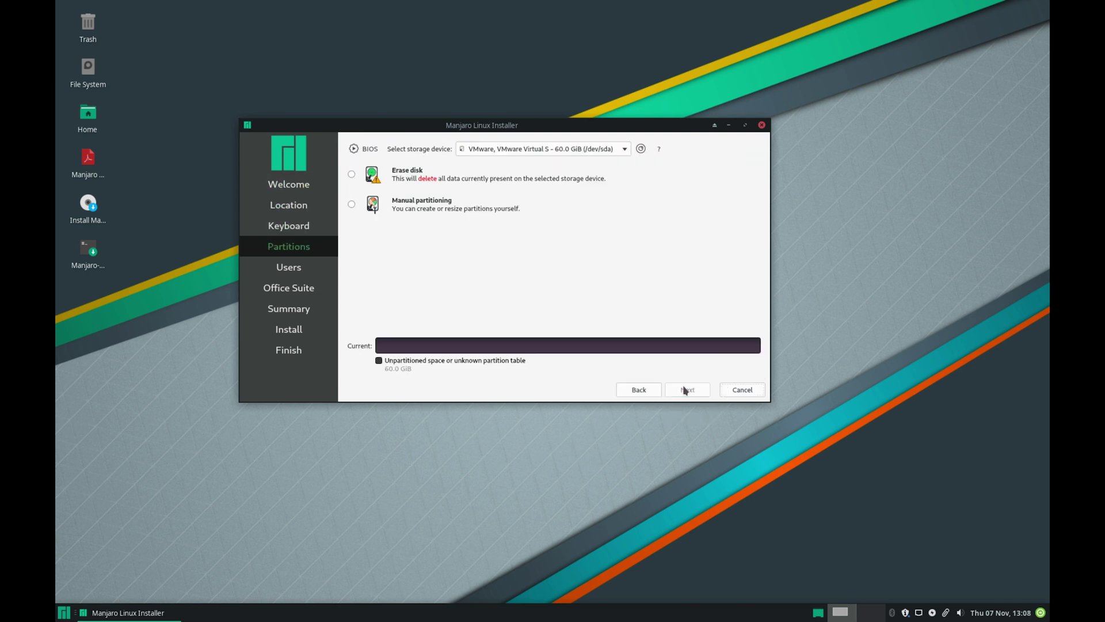
left_click(351, 174)
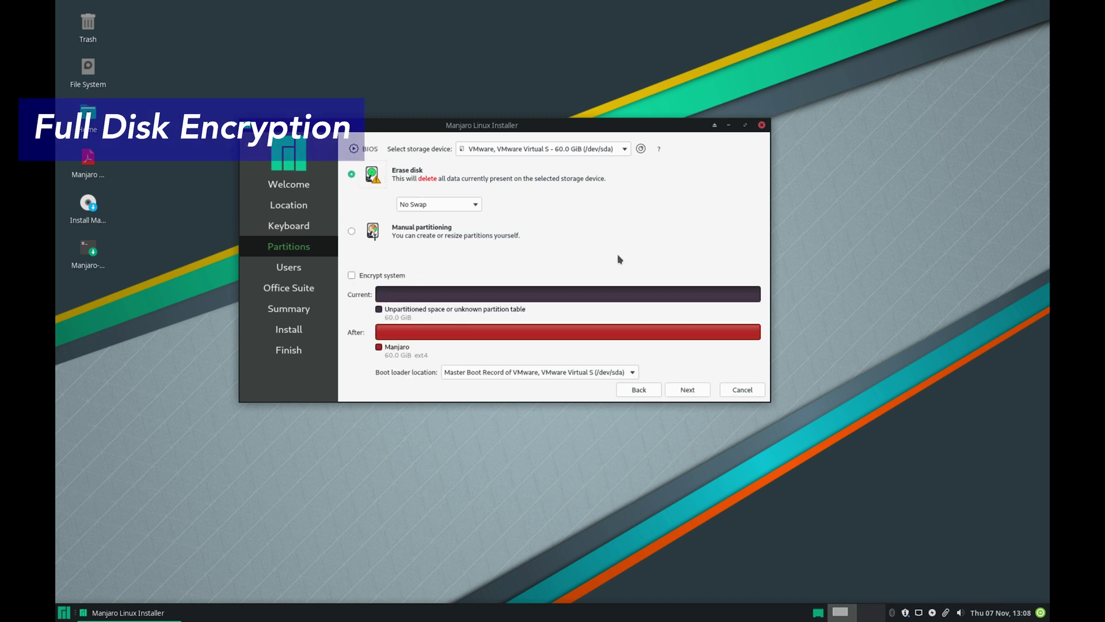
left_click(686, 390)
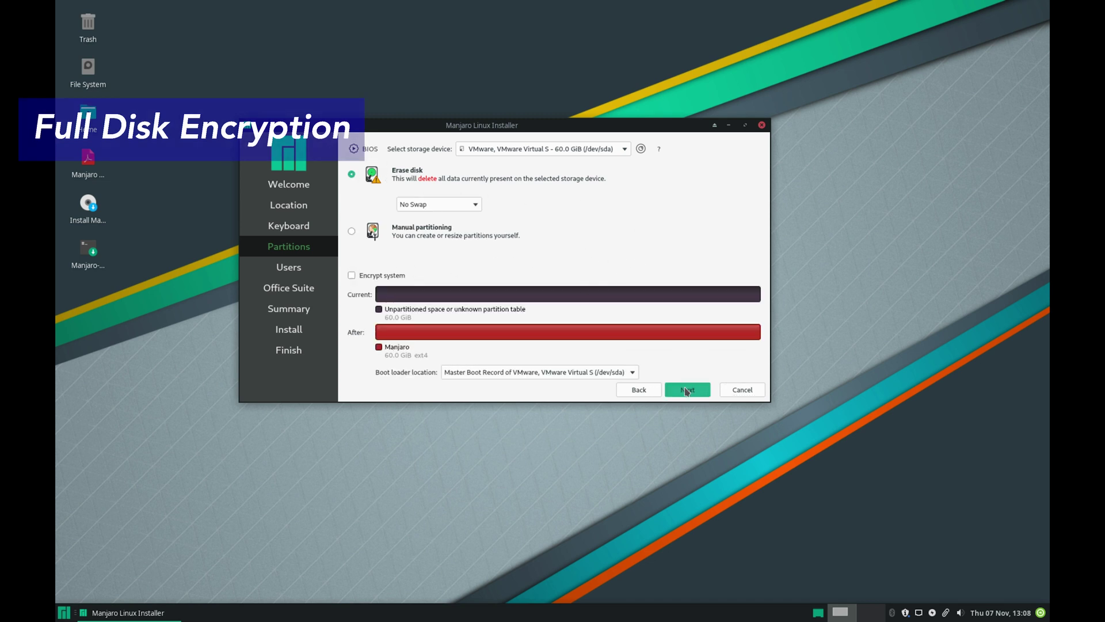
Step: Enter the user's name, login name and computer name
type("test")
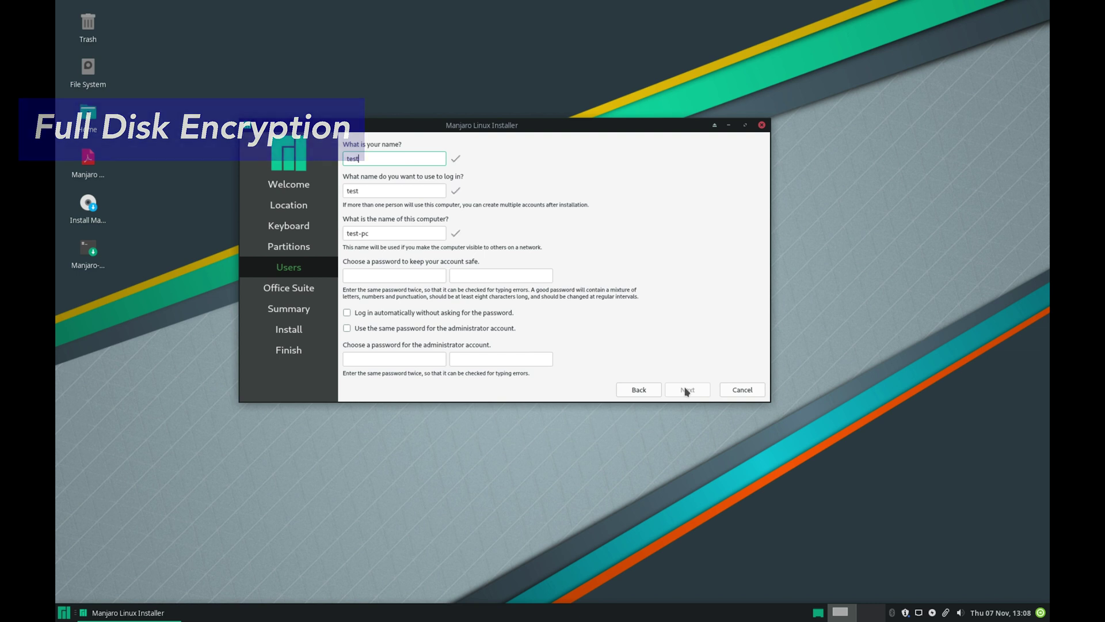
key("BackSpace")
key("BackSpace")
key("BackSpace")
key("BackSpace")
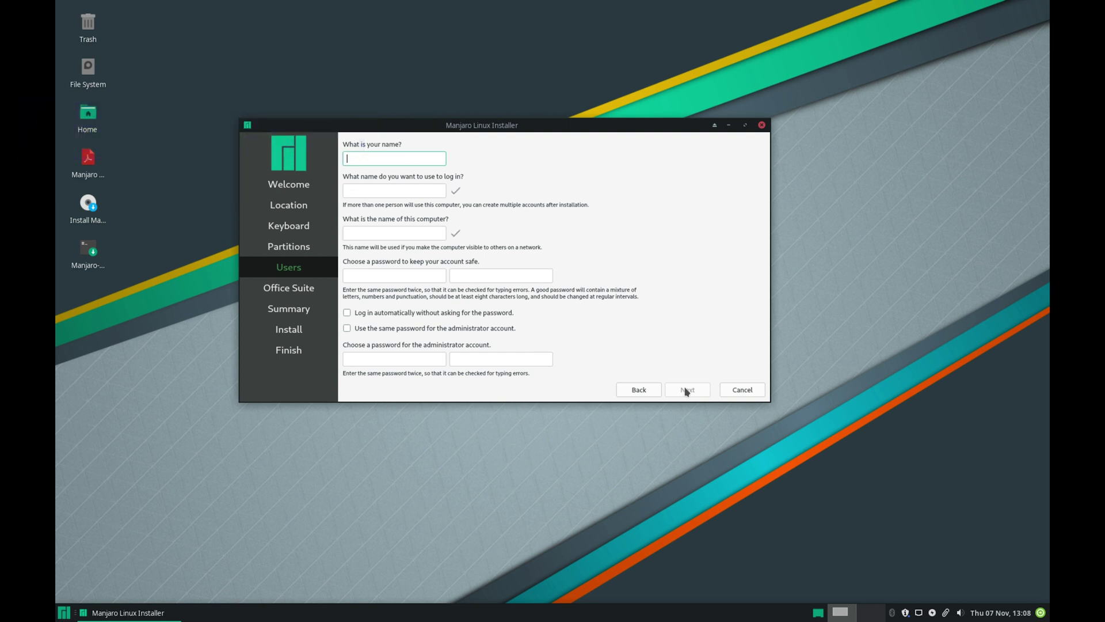
type("quanticdev")
left_click(392, 231)
key("BackSpace")
type("owerhouse")
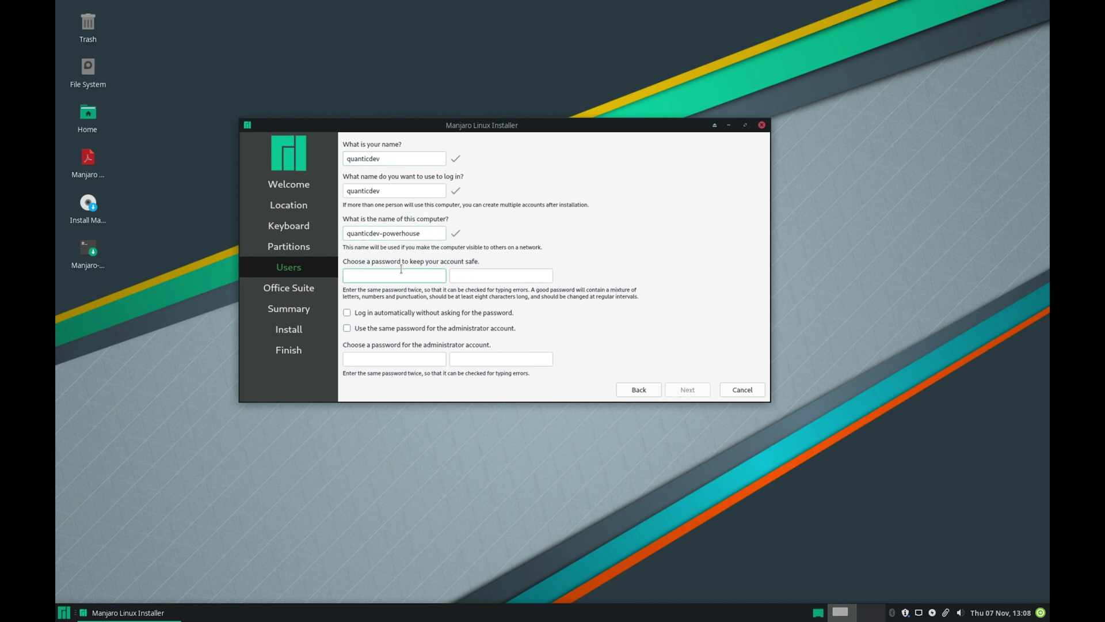
type("******")
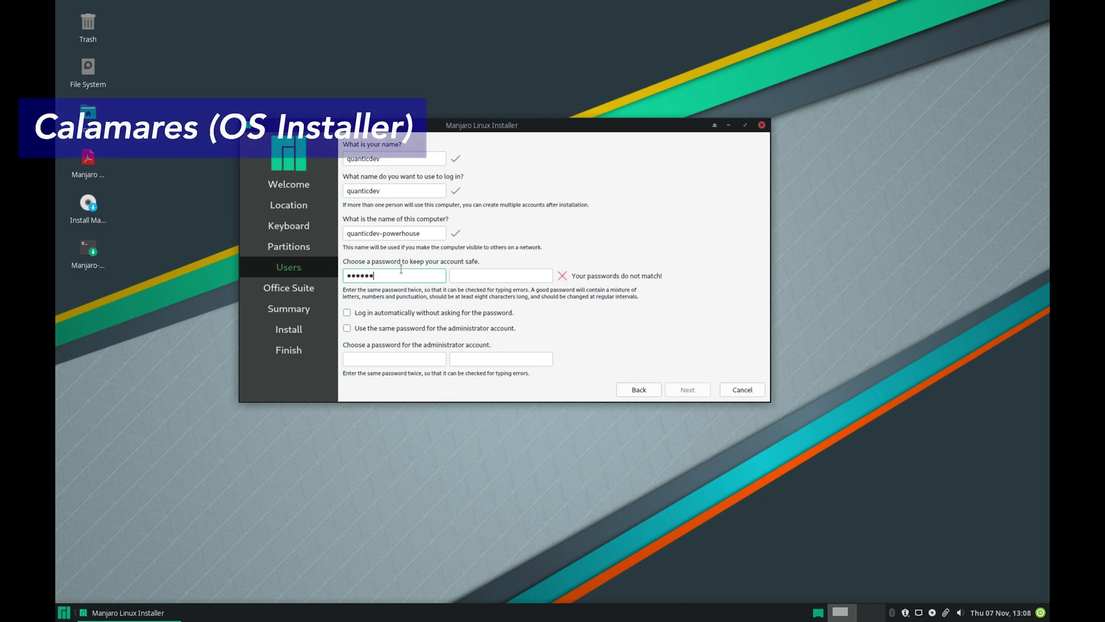
Step: Enter the account password and a matching confirmation
left_click(474, 267)
type("*")
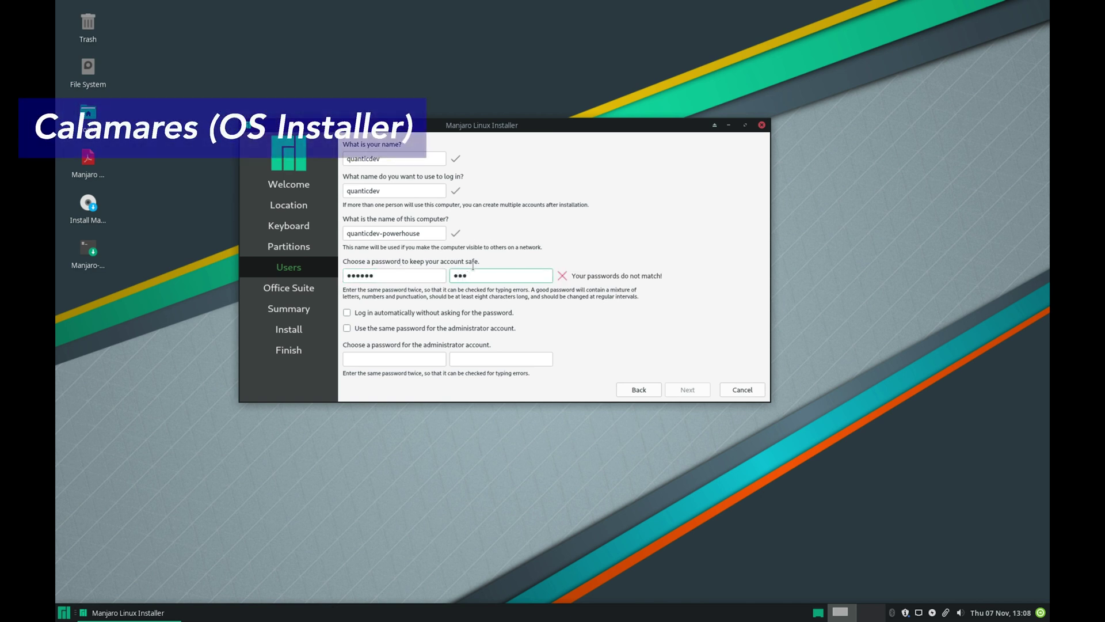
double_click(346, 275)
type("**")
key("Tab")
key("BackSpace")
key("shift+Tab")
type("******************")
Step: Enable automatic login and reuse the user password for the administrator
left_click(429, 314)
left_click(461, 326)
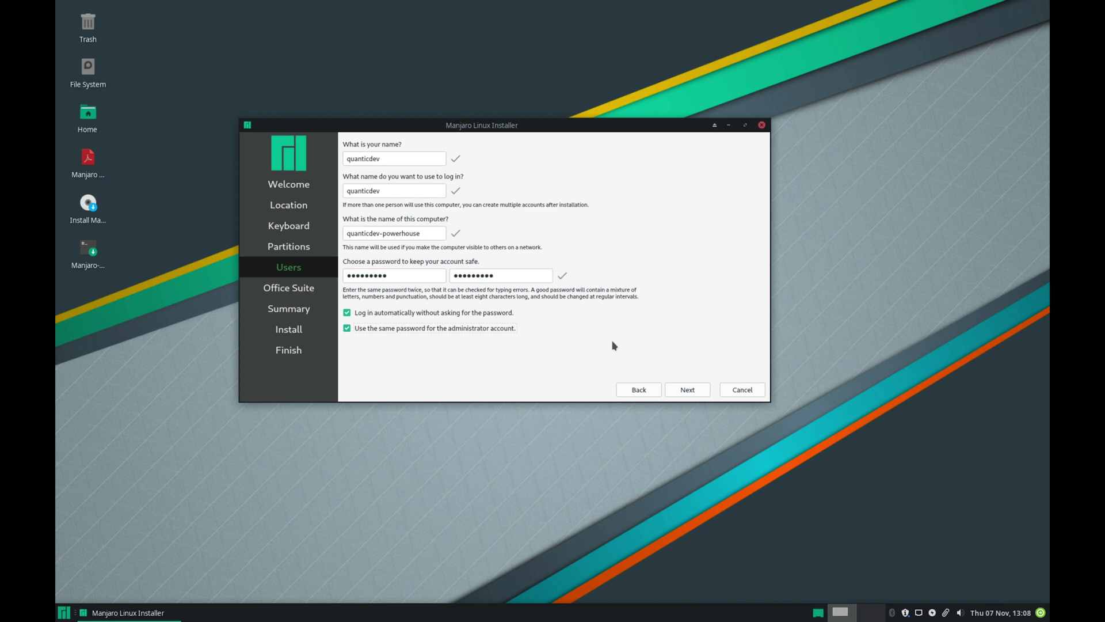
left_click(688, 390)
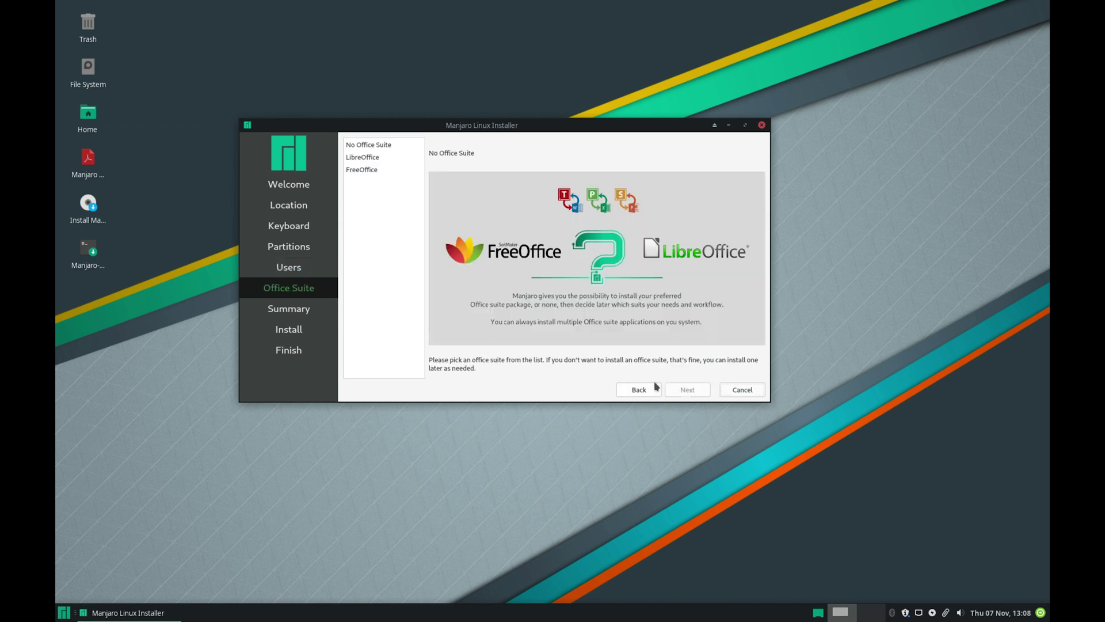
Step: Choose LibreOffice as the office suite after comparing it with FreeOffice
left_click(380, 159)
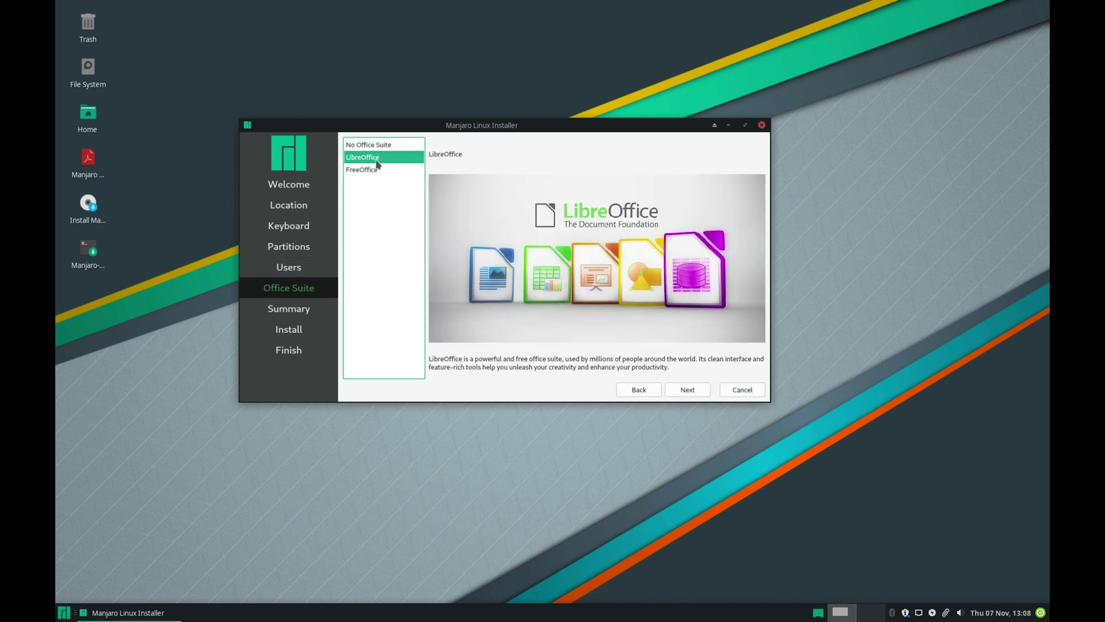
left_click(372, 172)
left_click(374, 159)
Step: Review the installation summary and confirm installing Manjaro now
left_click(691, 390)
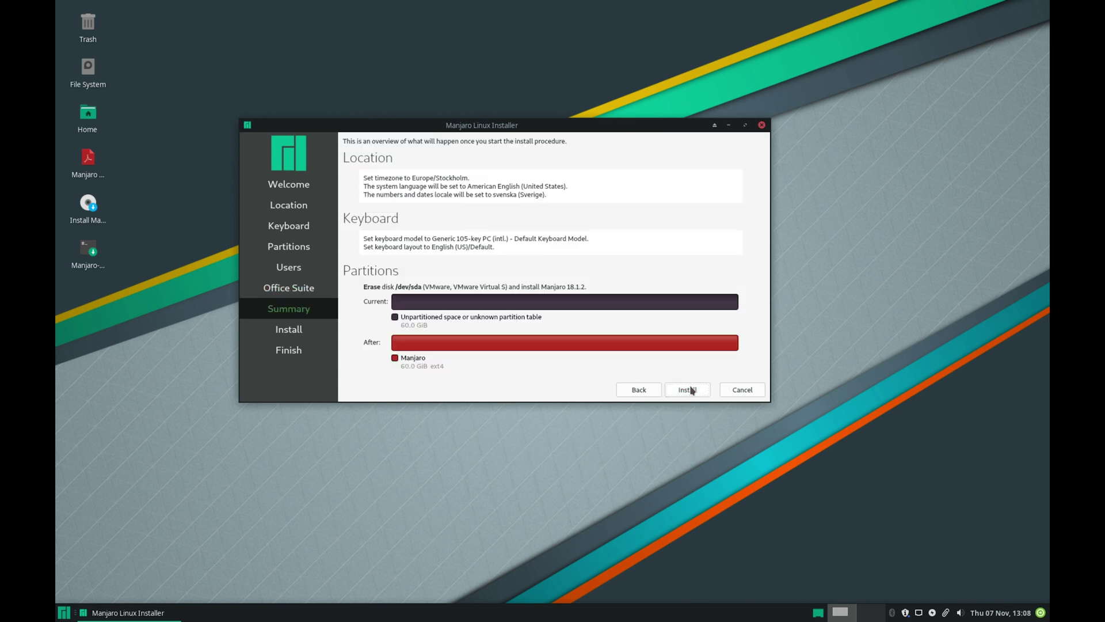
left_click(691, 390)
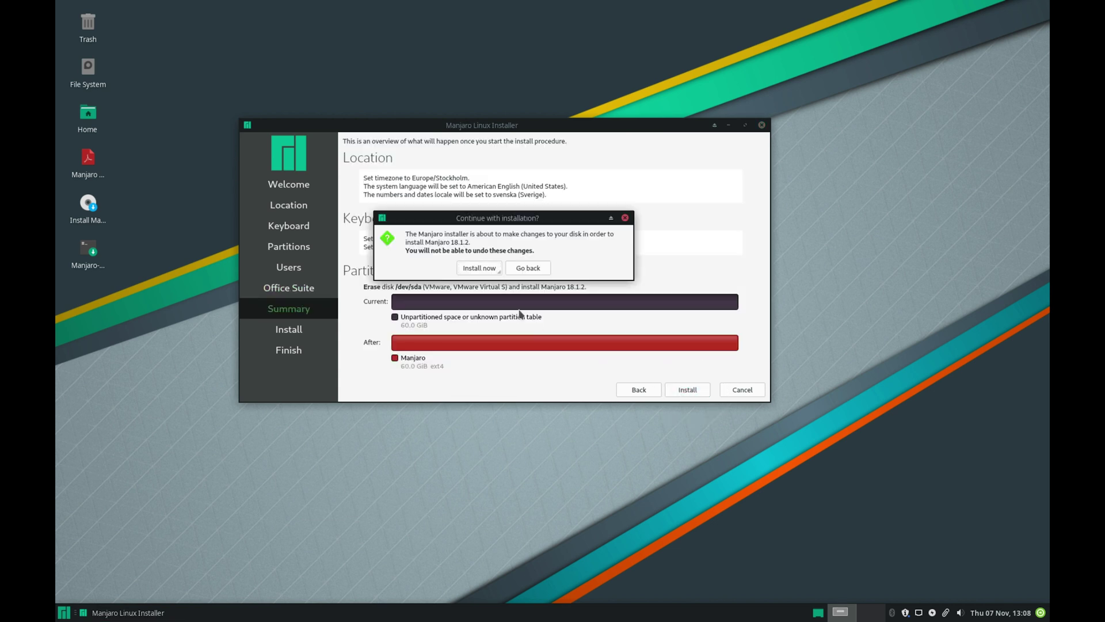
left_click(478, 269)
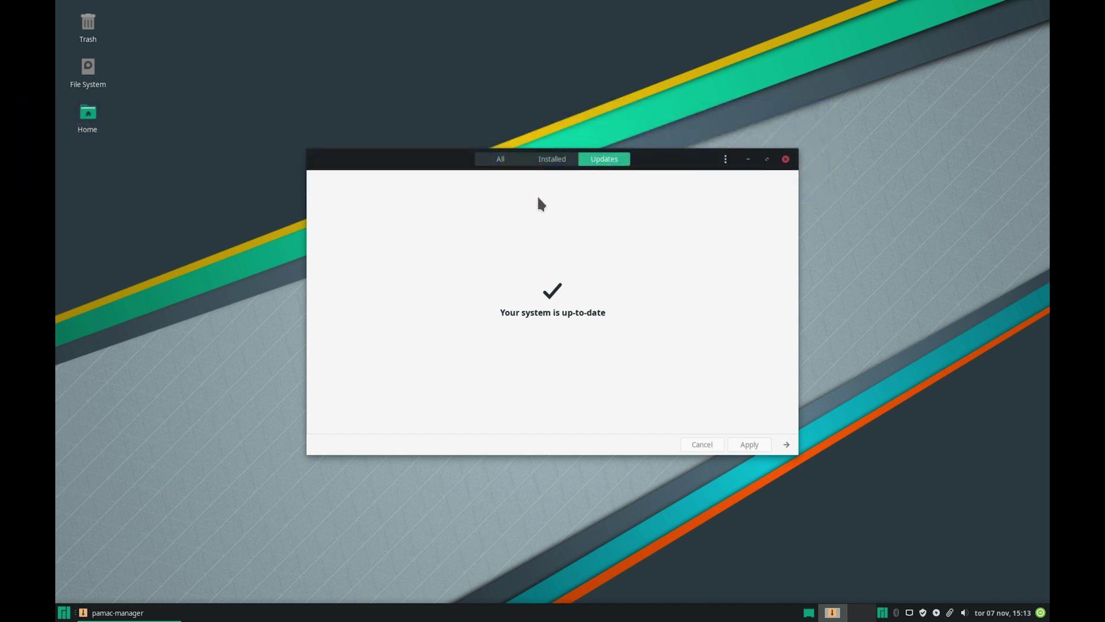
Step: Switch the package manager to browse all available software
left_click(498, 159)
Step: Queue nodejs, go and Code - OSS for installation, after also searching python
left_click(320, 159)
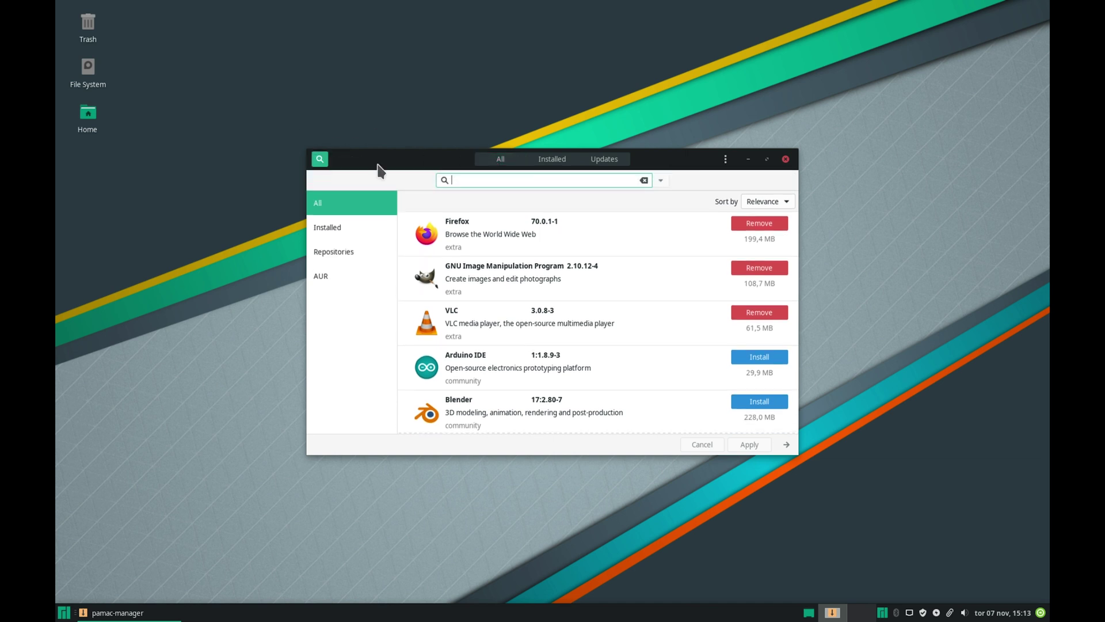
type("nodejs")
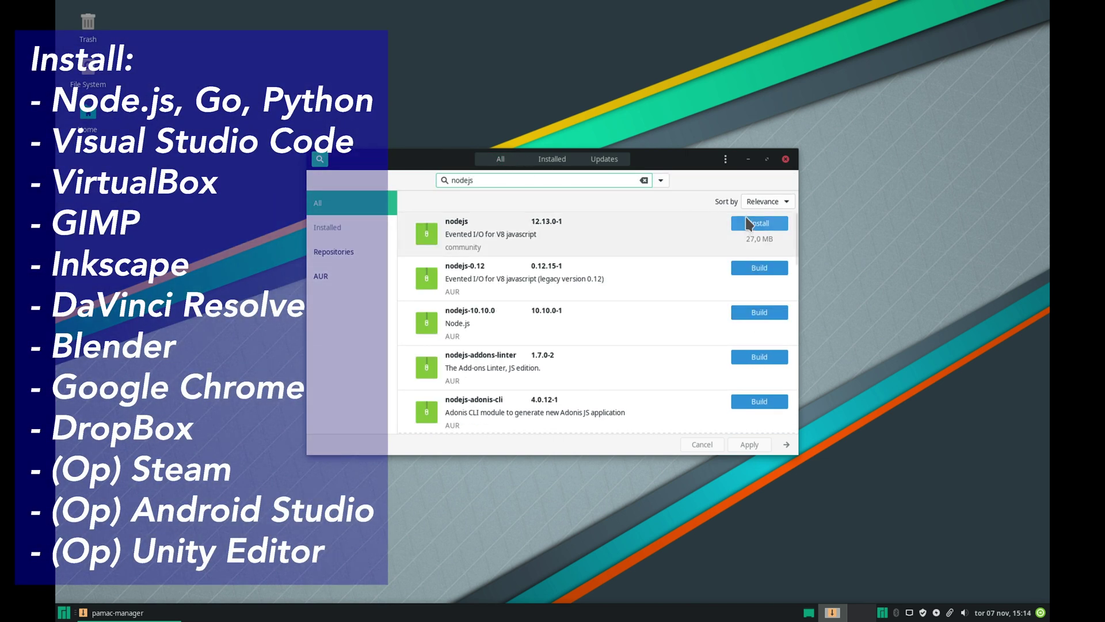
left_click(748, 223)
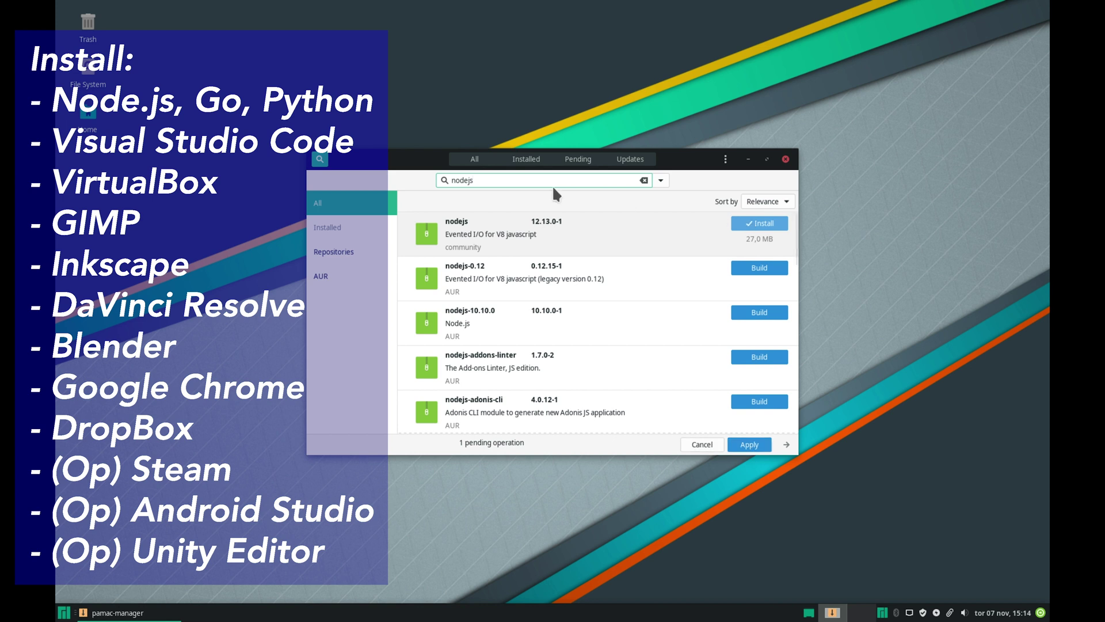
key("ctrl+a")
type("go")
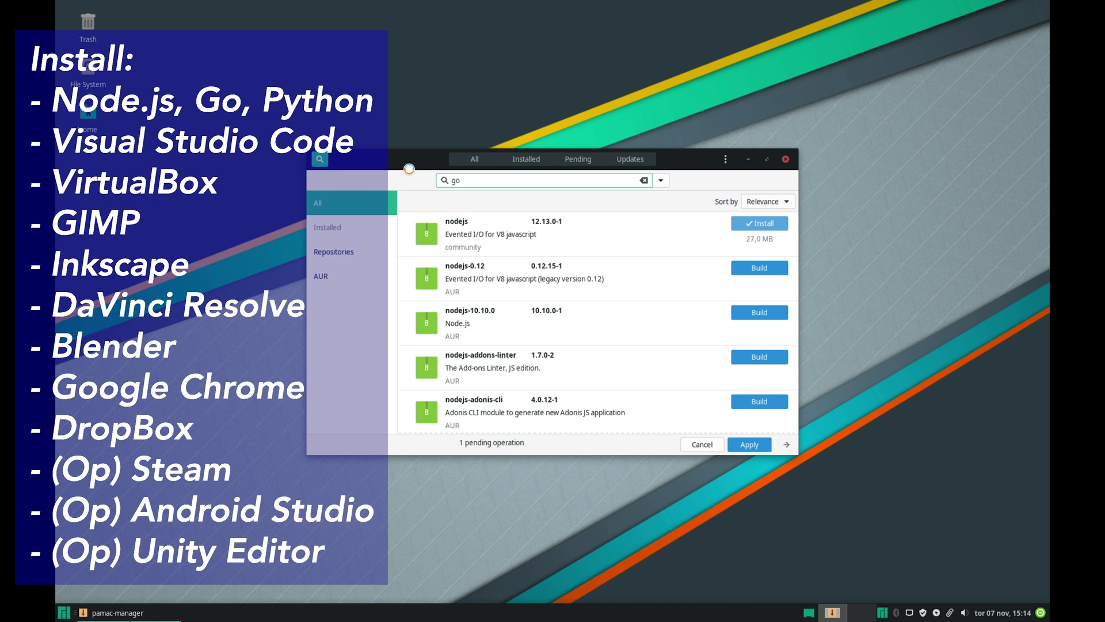
left_click(759, 223)
key("ctrl+a")
type("python")
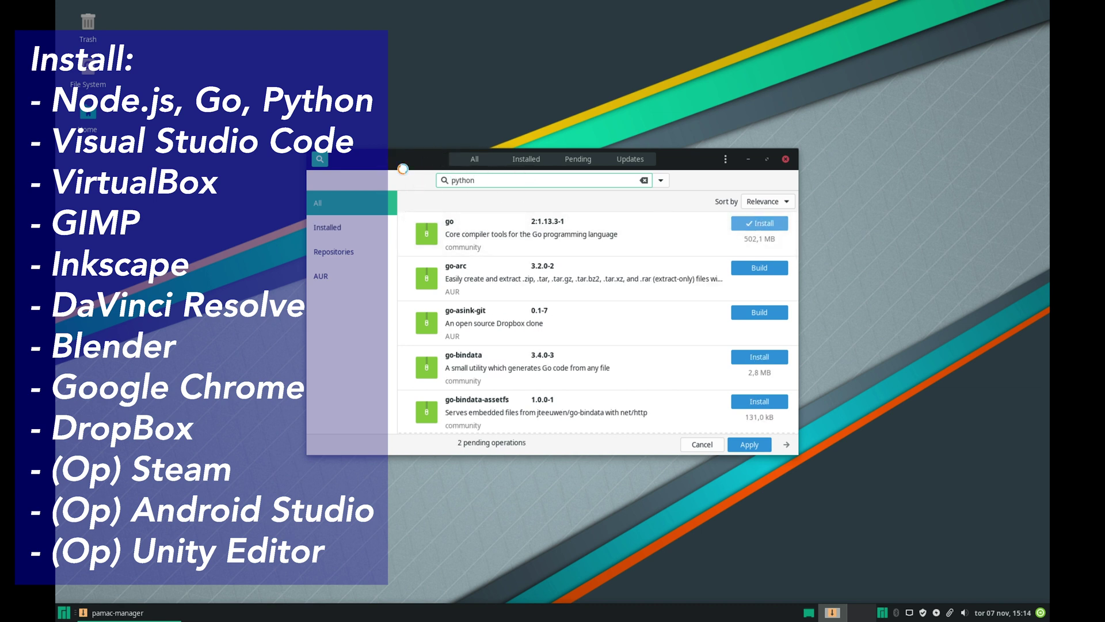
key("ctrl+a")
type("visual studio code")
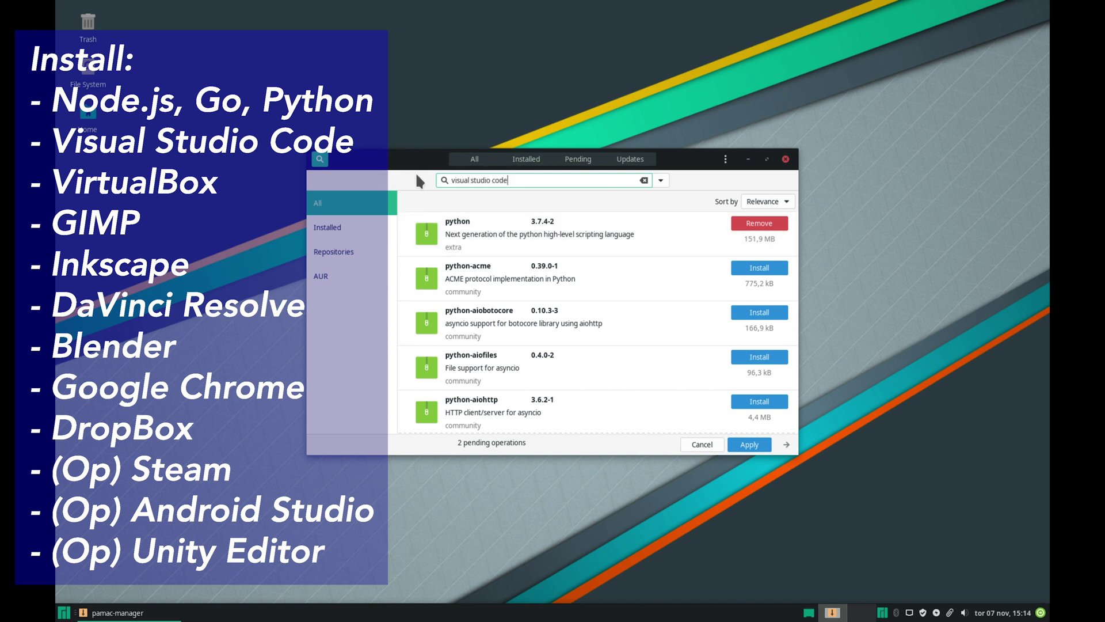
left_click(739, 224)
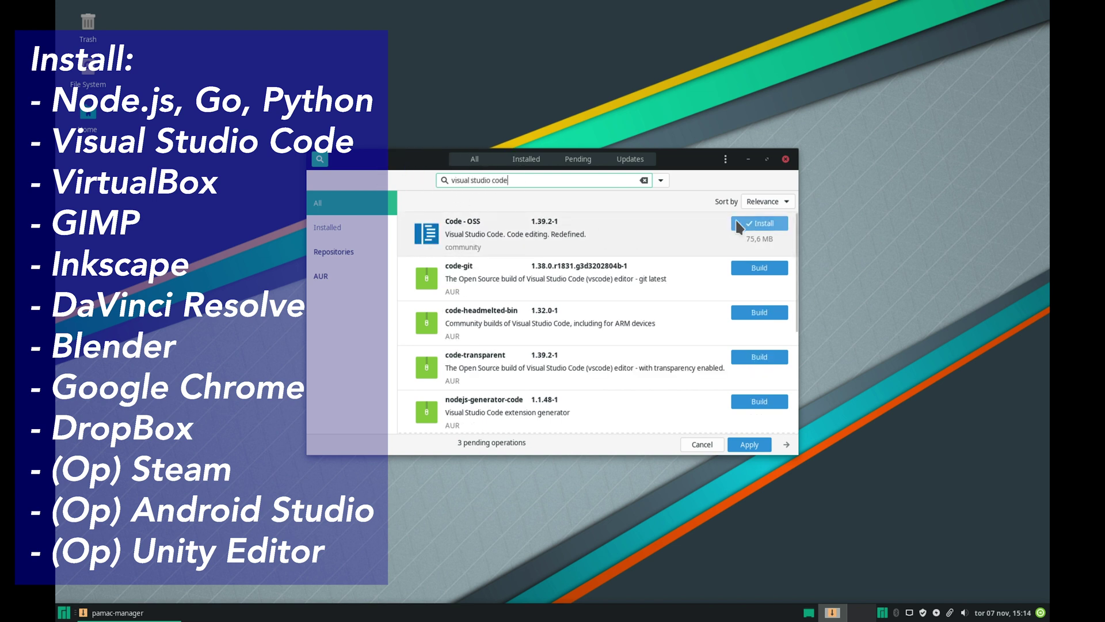
Step: Queue Inkscape, davinci-resolve, Blender and VirtualBox, after also searching gimp
key("ctrl+a")
type("gimp")
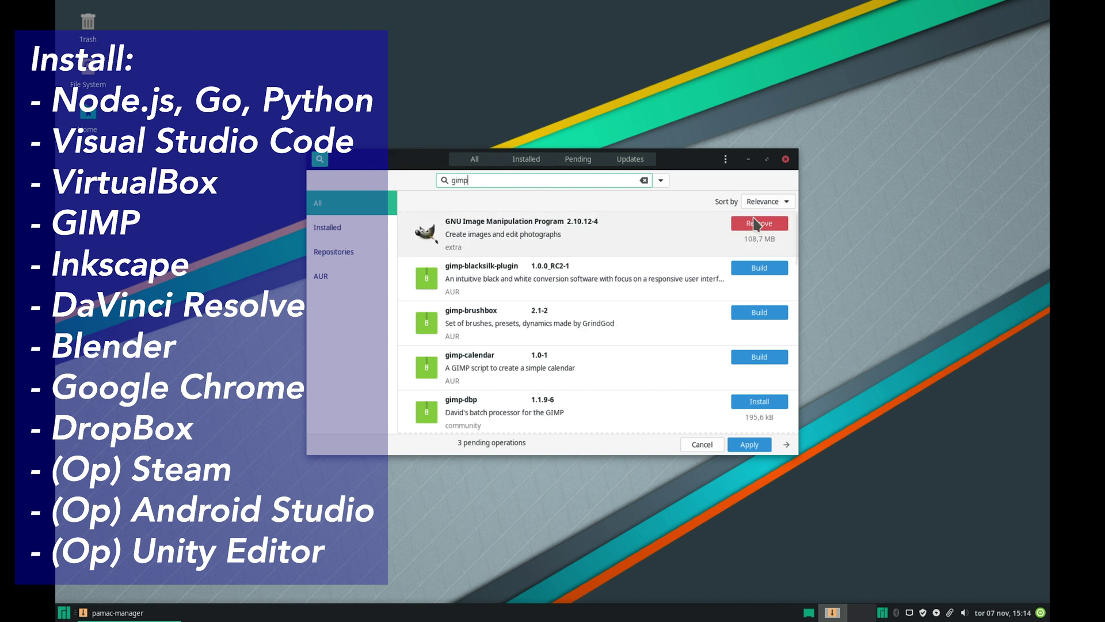
key("ctrl+a")
type("inkscape")
left_click(749, 224)
double_click(466, 181)
type("davi")
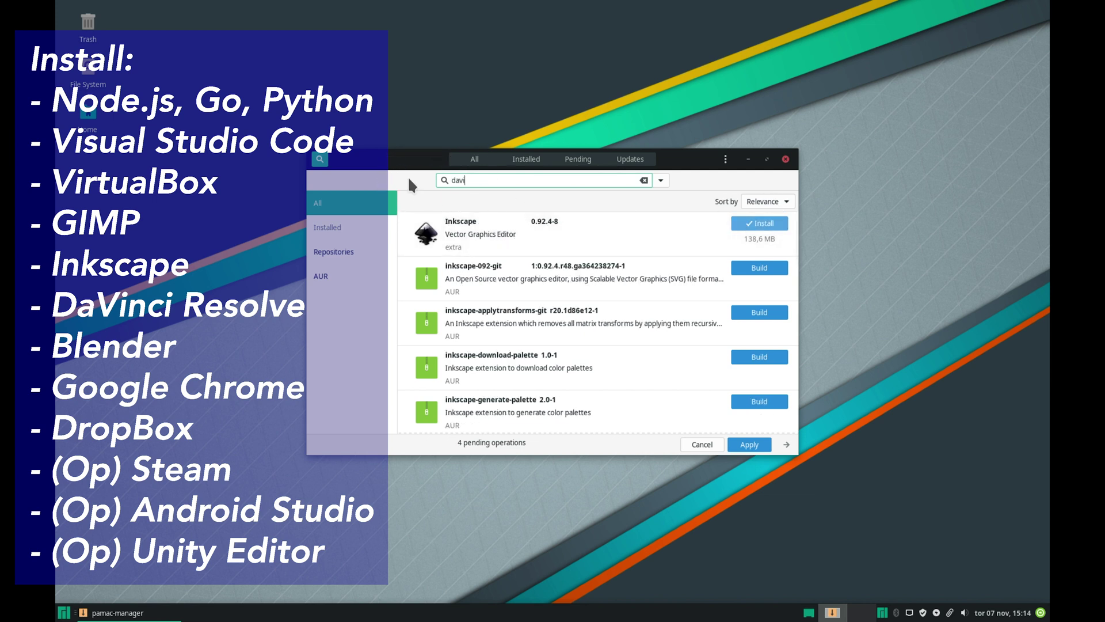
type("nci resolve")
left_click(759, 223)
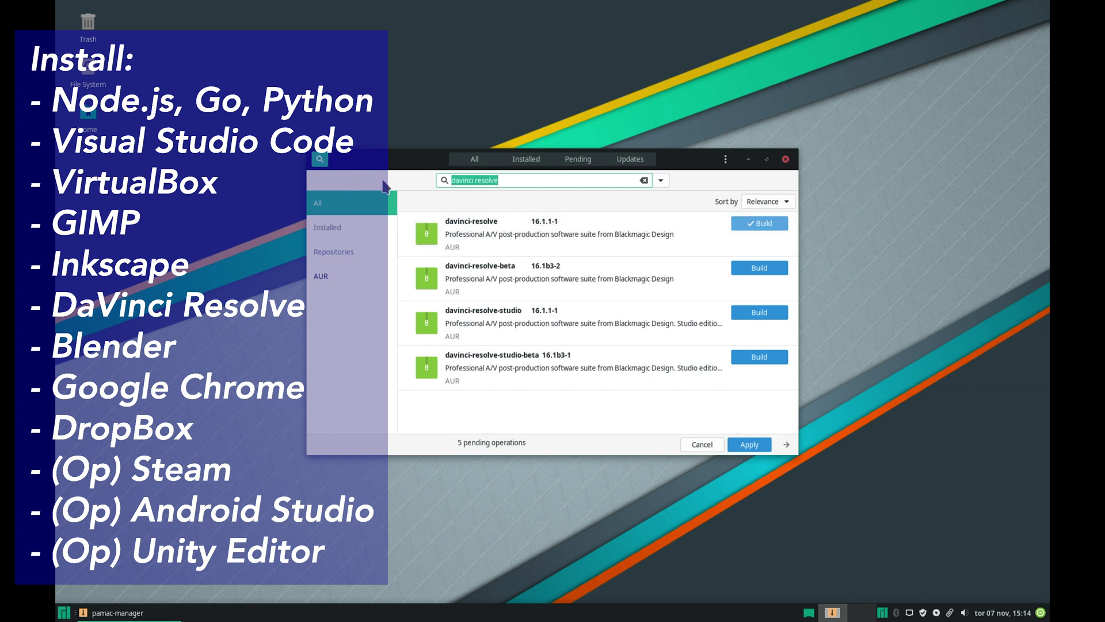
type("blender")
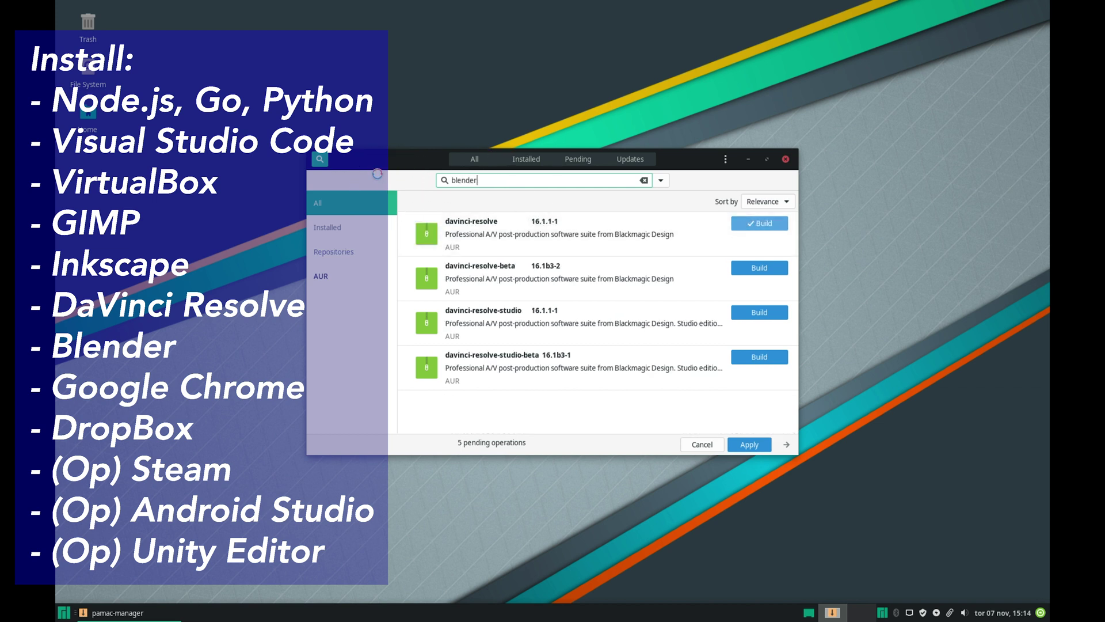
left_click(760, 224)
key("ctrl+a")
type("virtualbox")
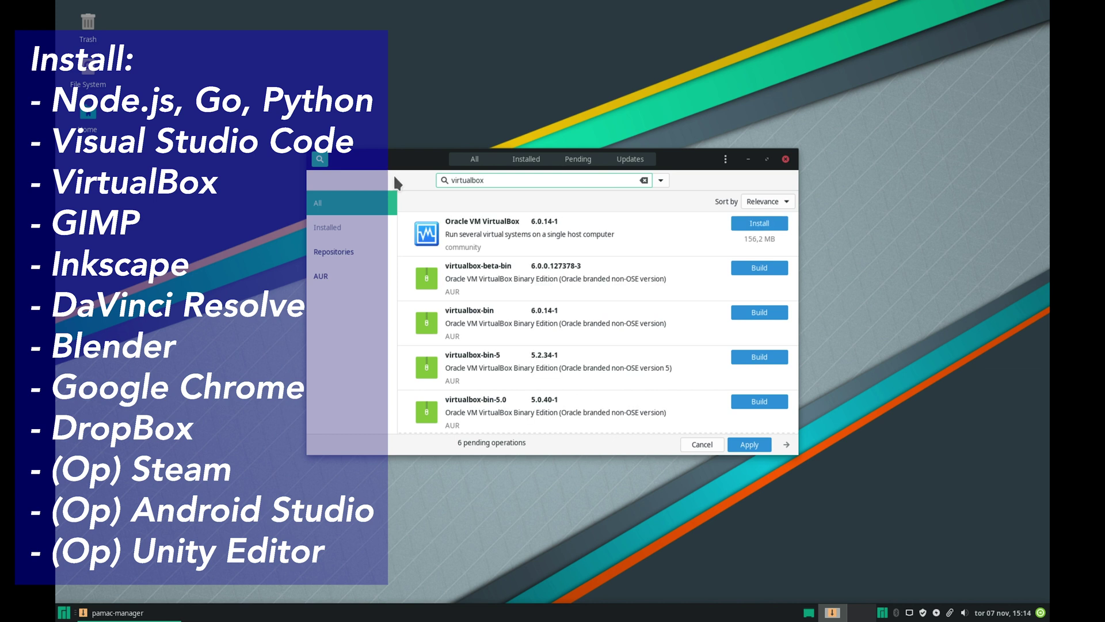
Step: Queue the Google Chrome and Dropbox AUR builds, then apply all queued operations
triple_click(461, 180)
key("BackSpace")
type("google crho")
type("m")
key("BackSpace")
key("BackSpace")
key("BackSpace")
key("BackSpace")
type("hrome")
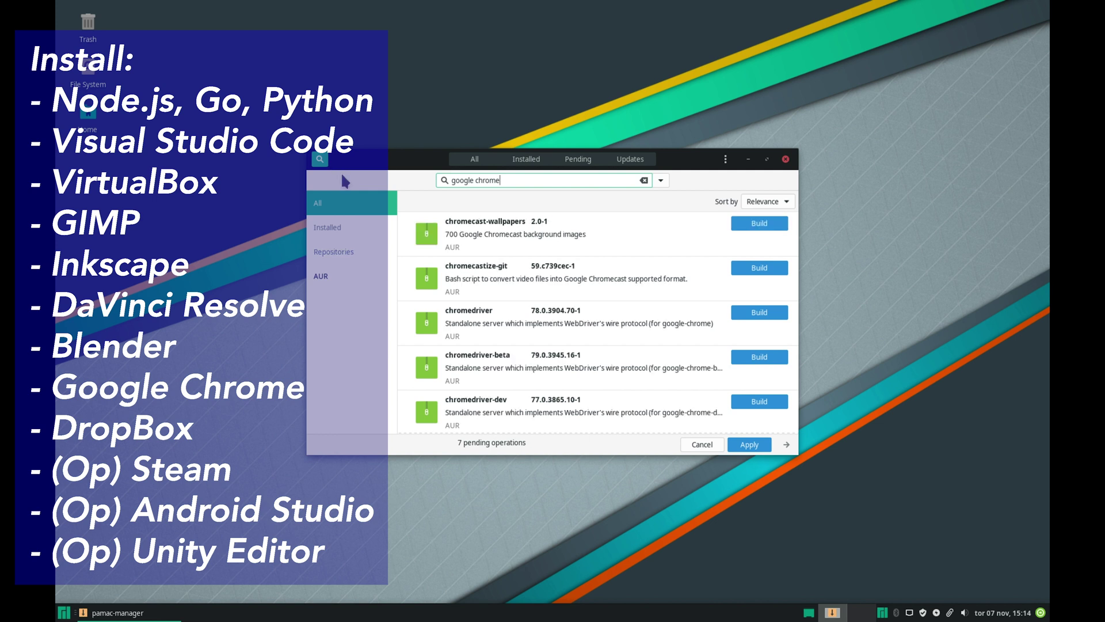
scroll(464, 322, "down", 1)
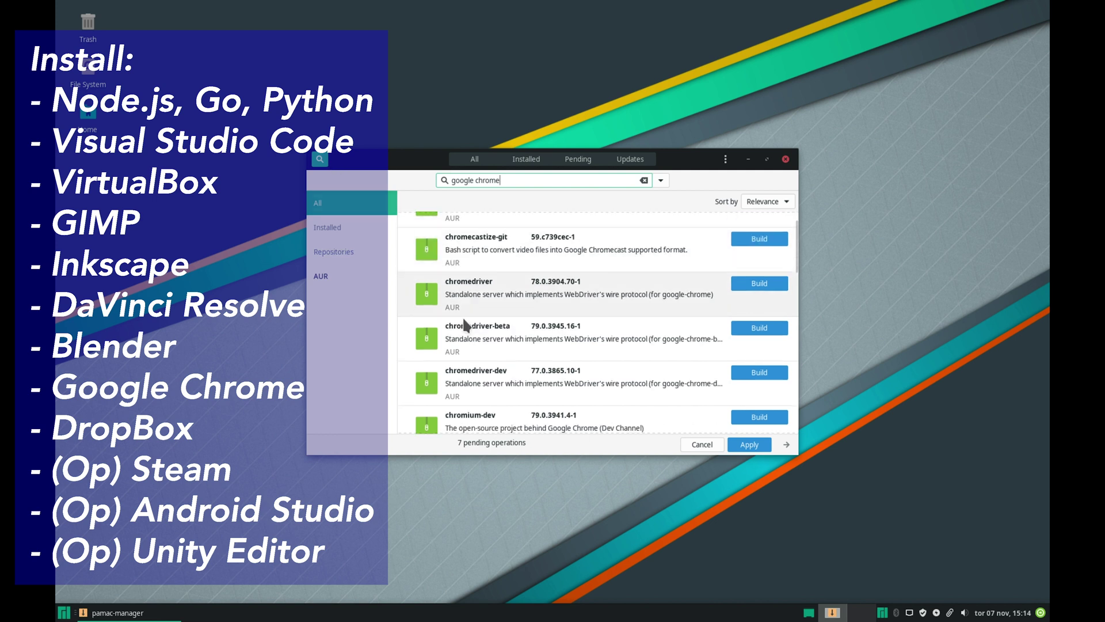
scroll(464, 325, "down", 7)
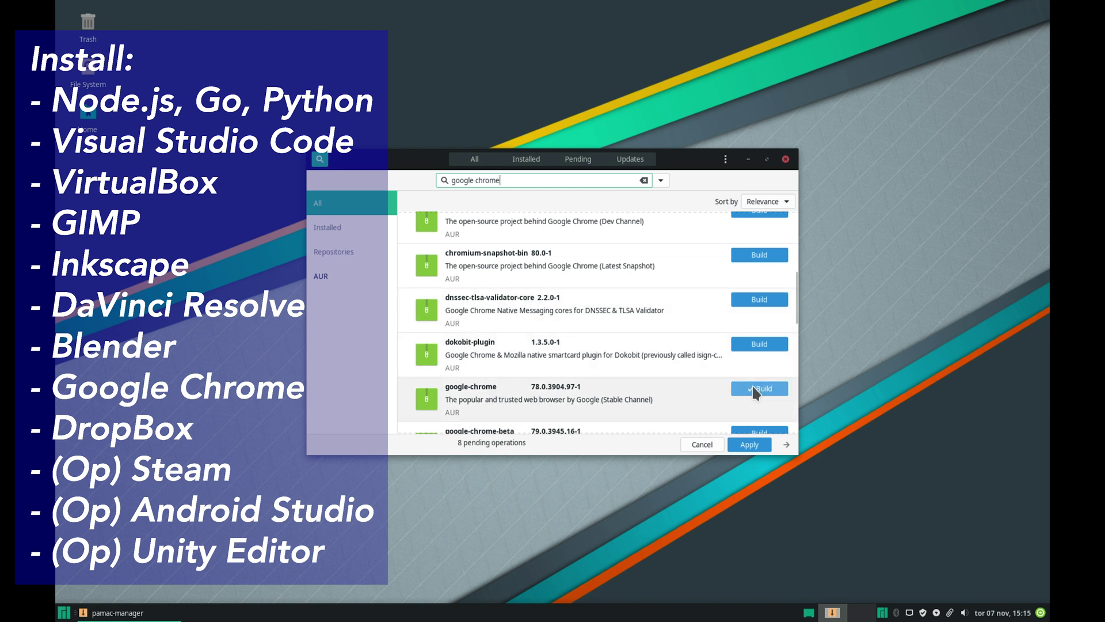
triple_click(506, 181)
type("dropbox")
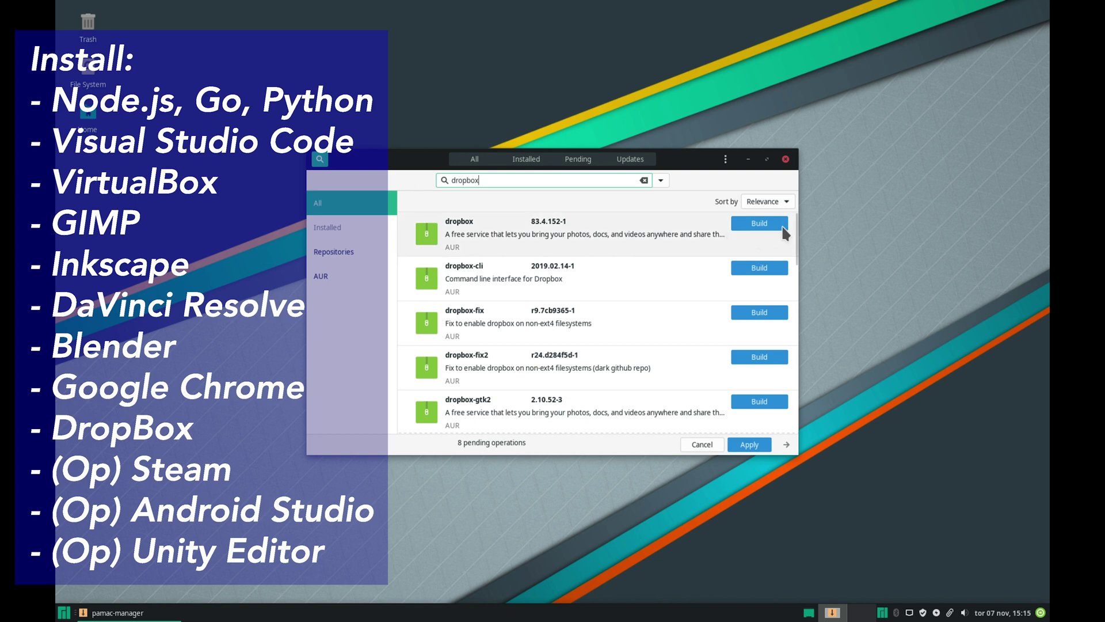
left_click(783, 229)
left_click(749, 445)
Step: Add npm for nodejs and skip the optional extras for code, inkscape and virtualbox
left_click(407, 253)
left_click(688, 387)
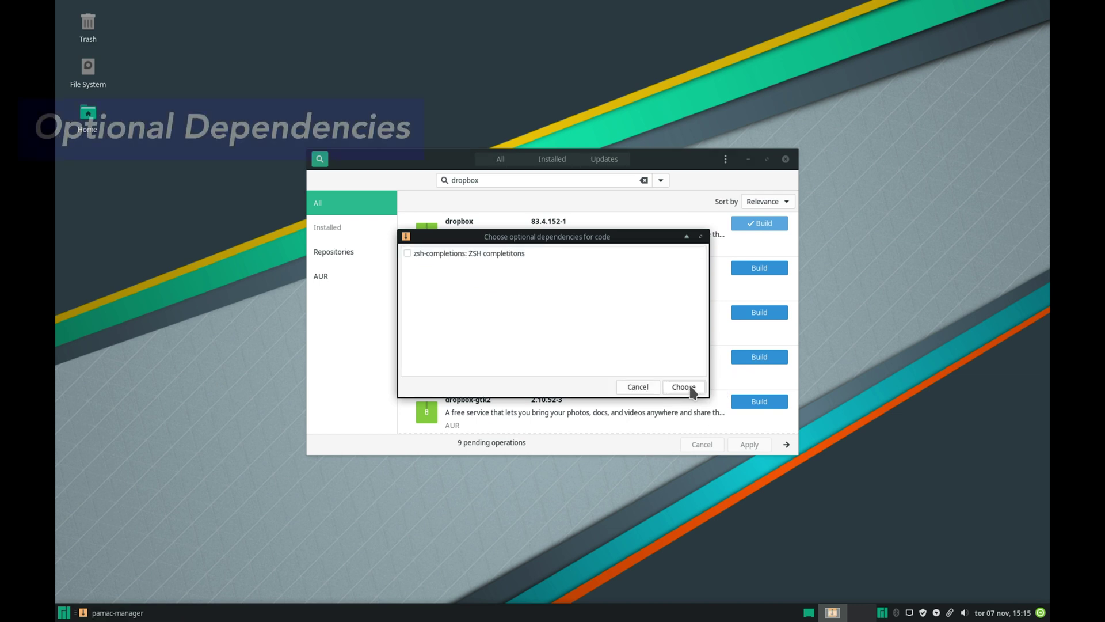
left_click(690, 388)
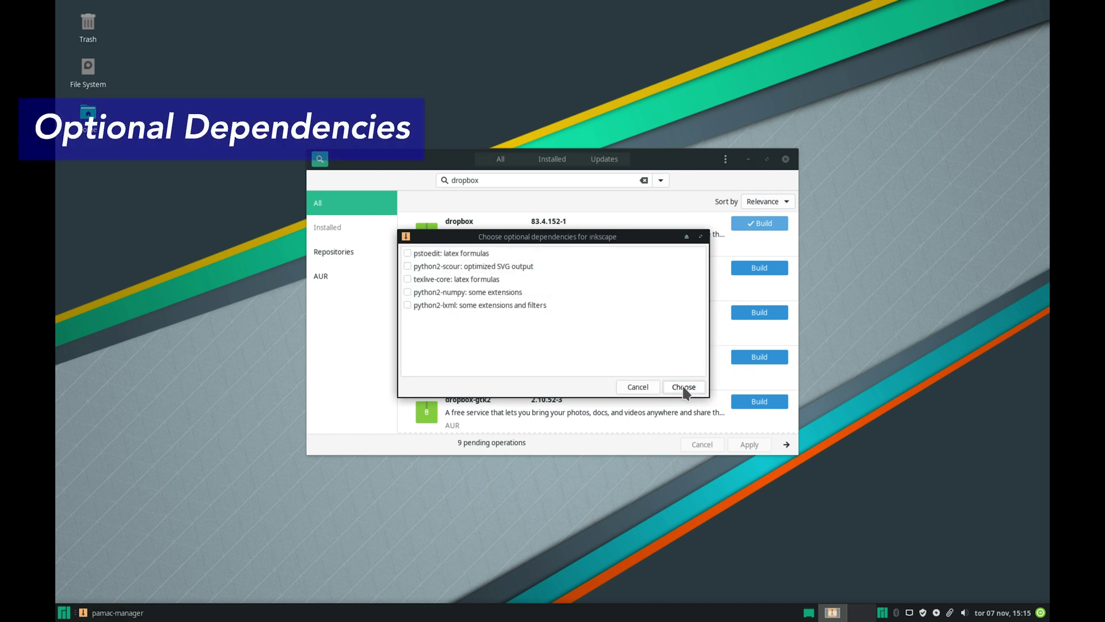
left_click(685, 388)
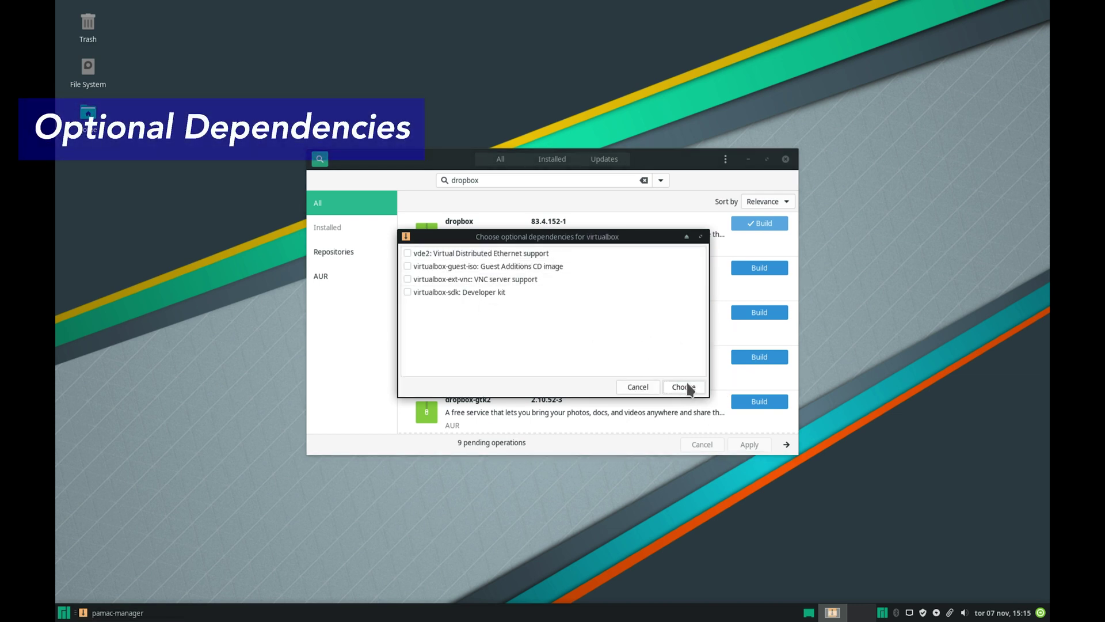
left_click(688, 387)
left_click(686, 387)
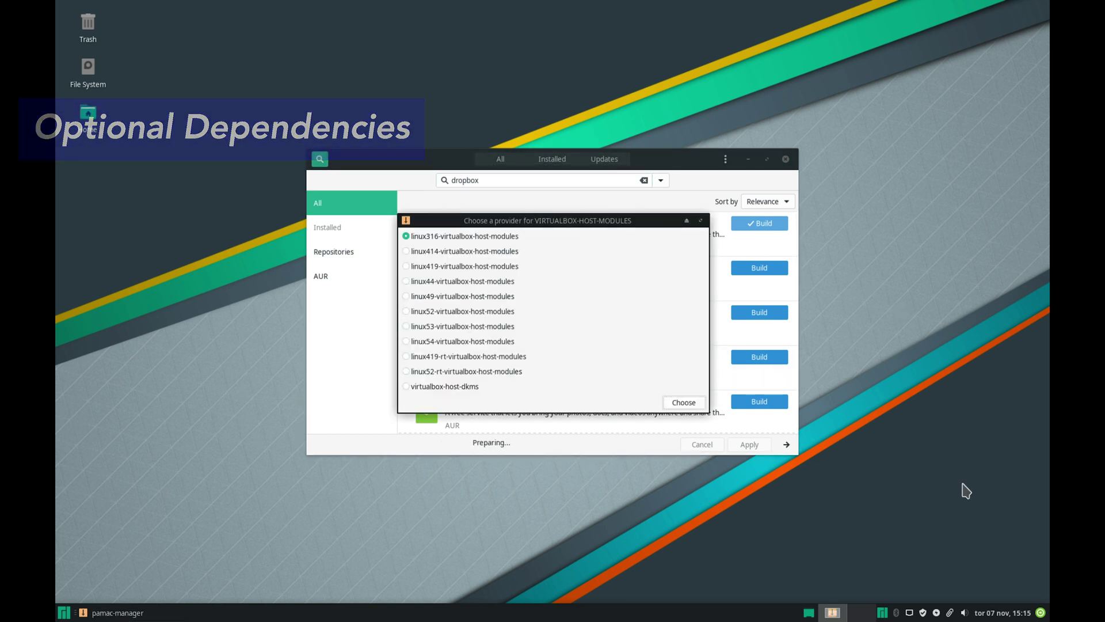
Step: Pick linux53-virtualbox-host-modules and opencl-nvidia-440xx providers, authorise, and confirm the transaction
left_click(915, 543)
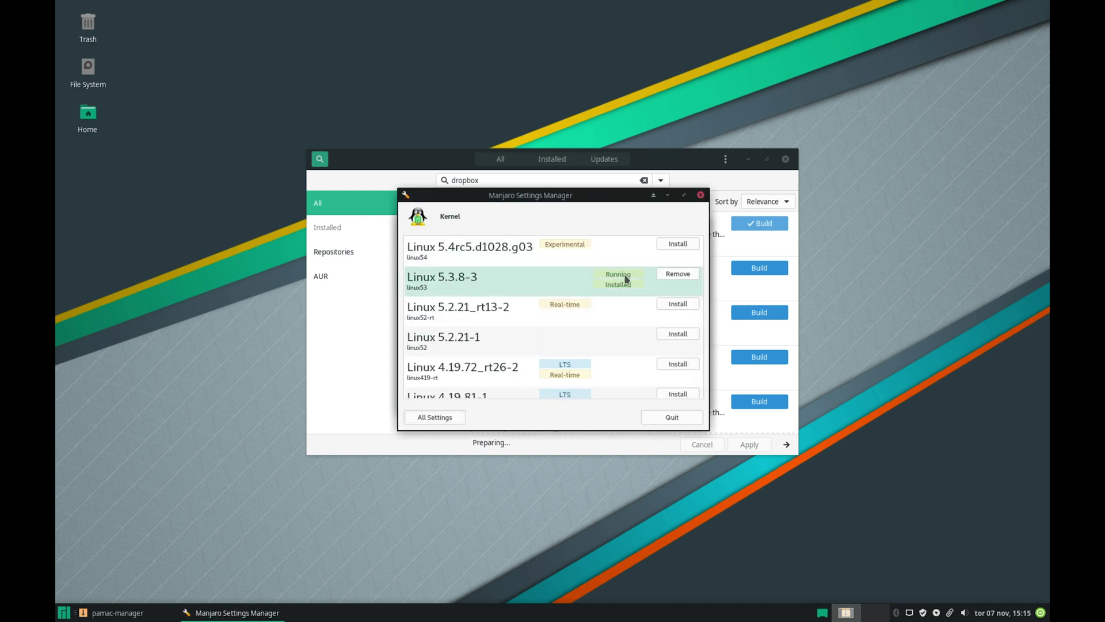
left_click(700, 194)
left_click(405, 326)
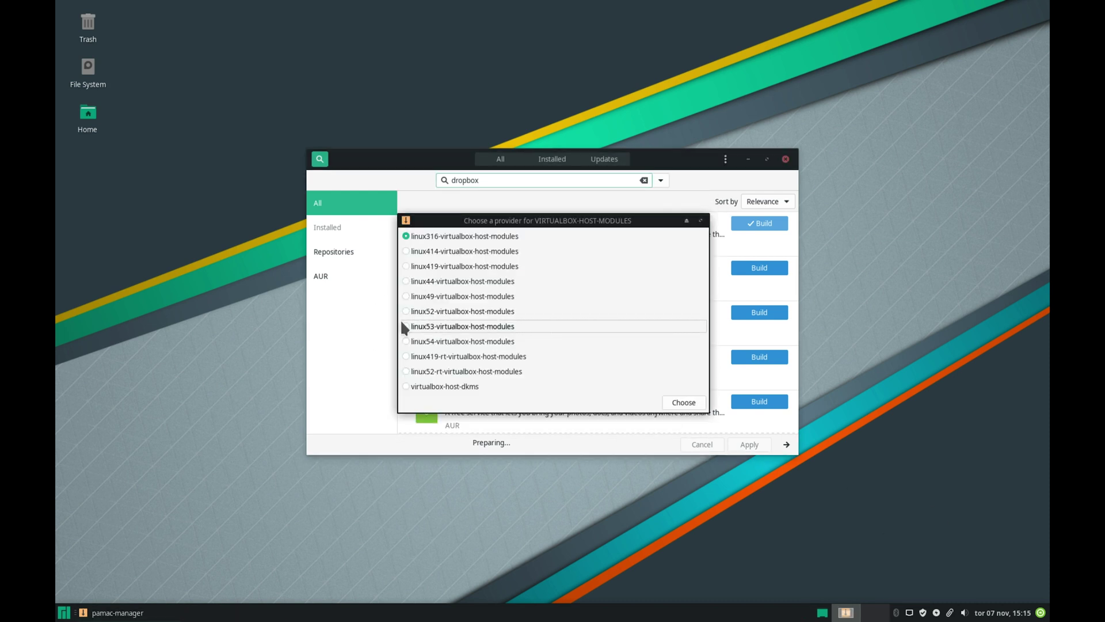
left_click(683, 402)
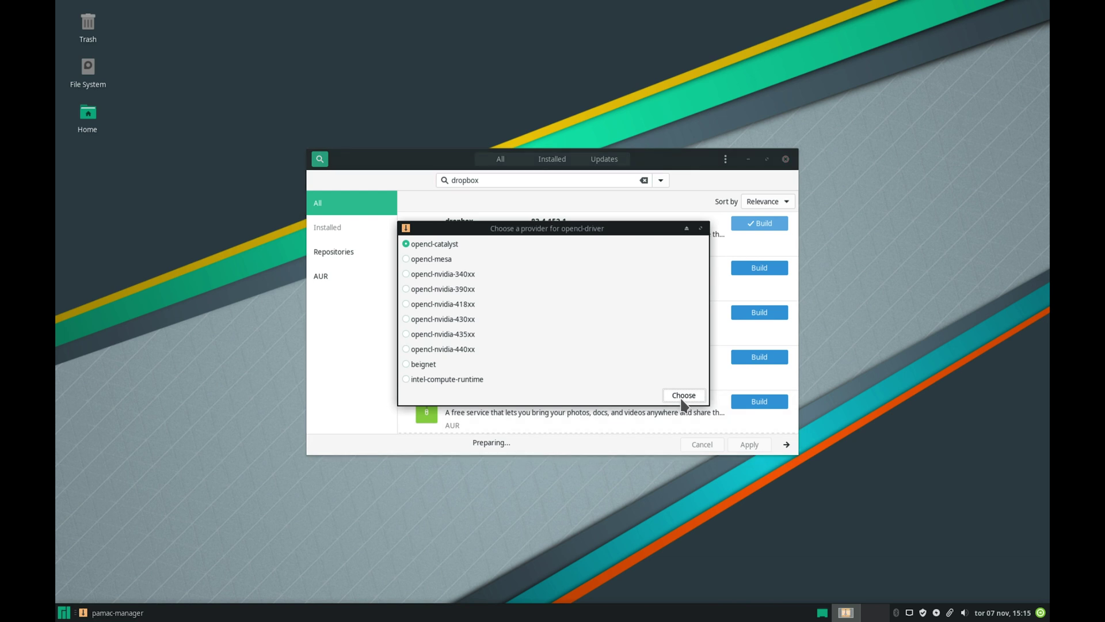
left_click(406, 349)
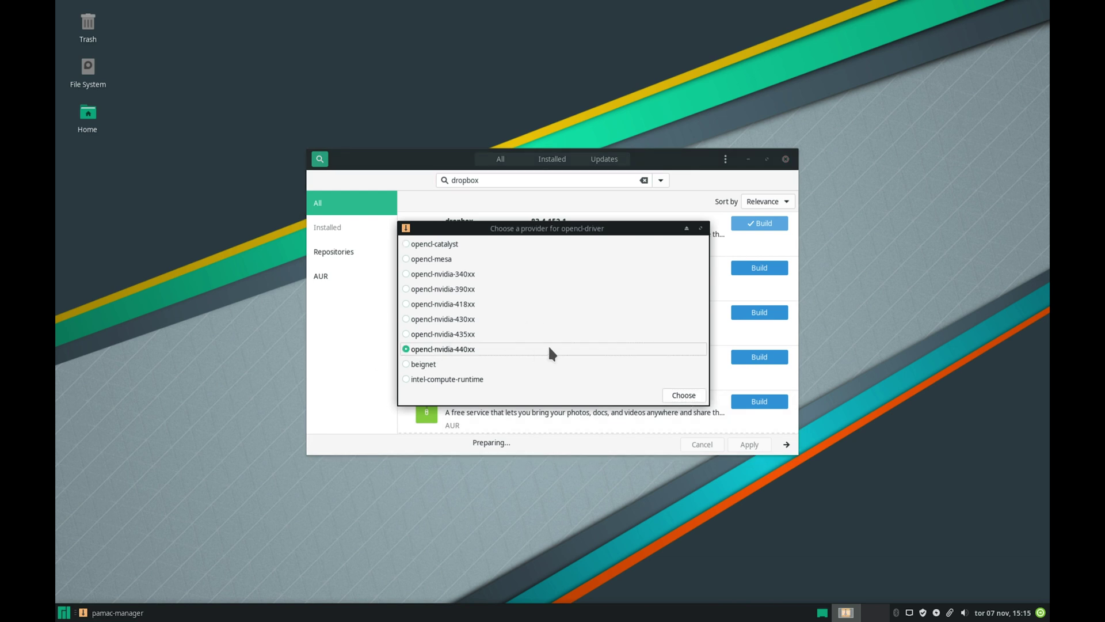
left_click(683, 396)
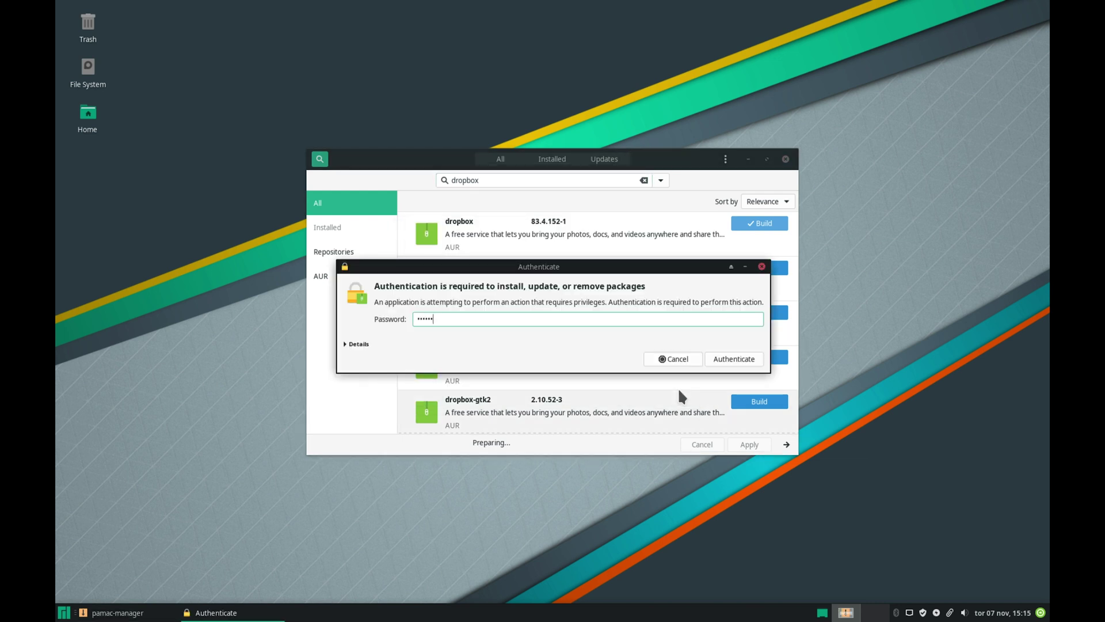
key("Return")
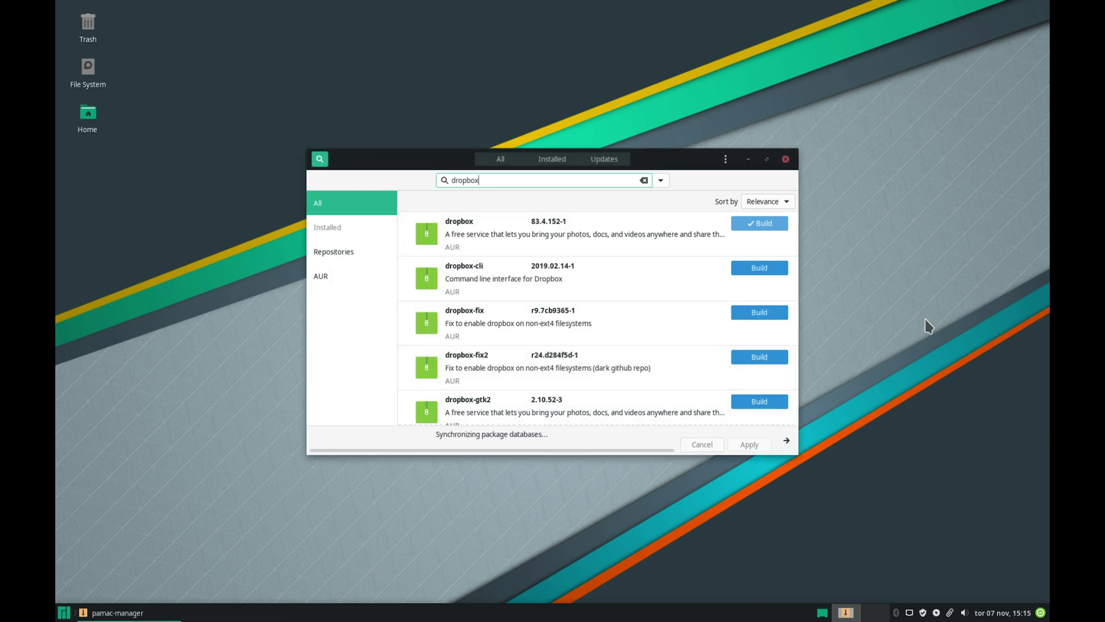
left_click(687, 395)
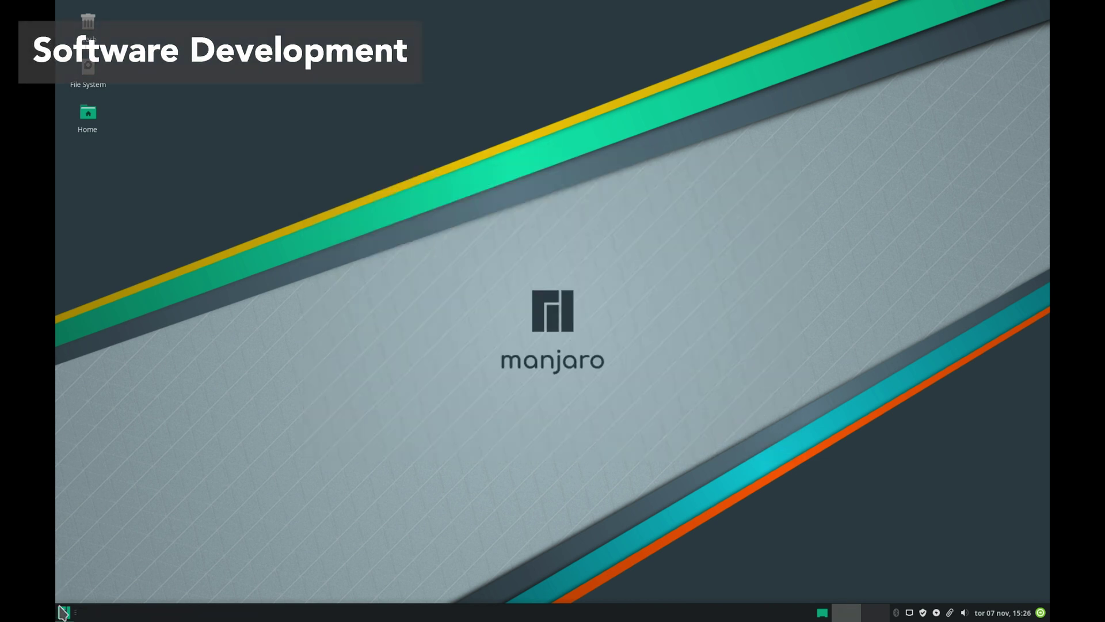
Step: Launch Firefox and open a terminal window placed on the right side
left_click(64, 612)
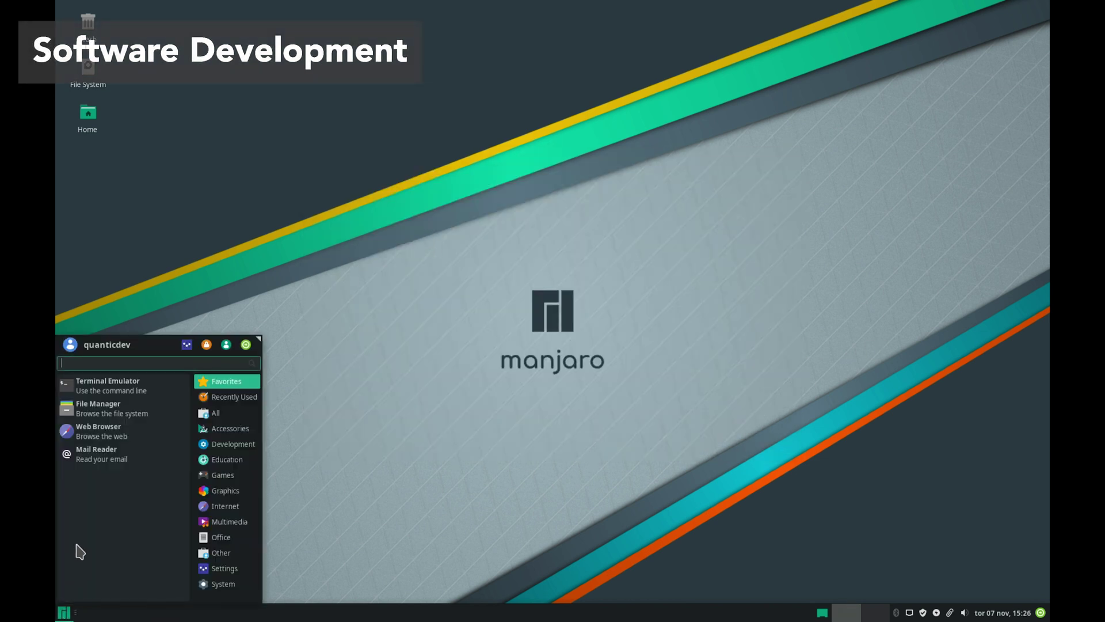
left_click(110, 435)
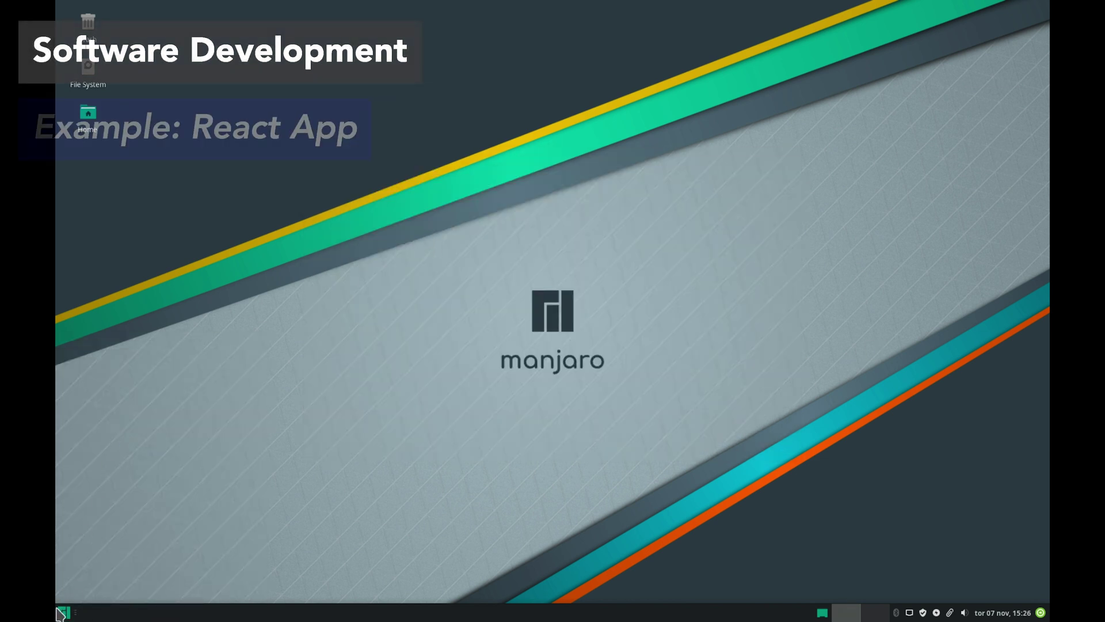
left_click(61, 613)
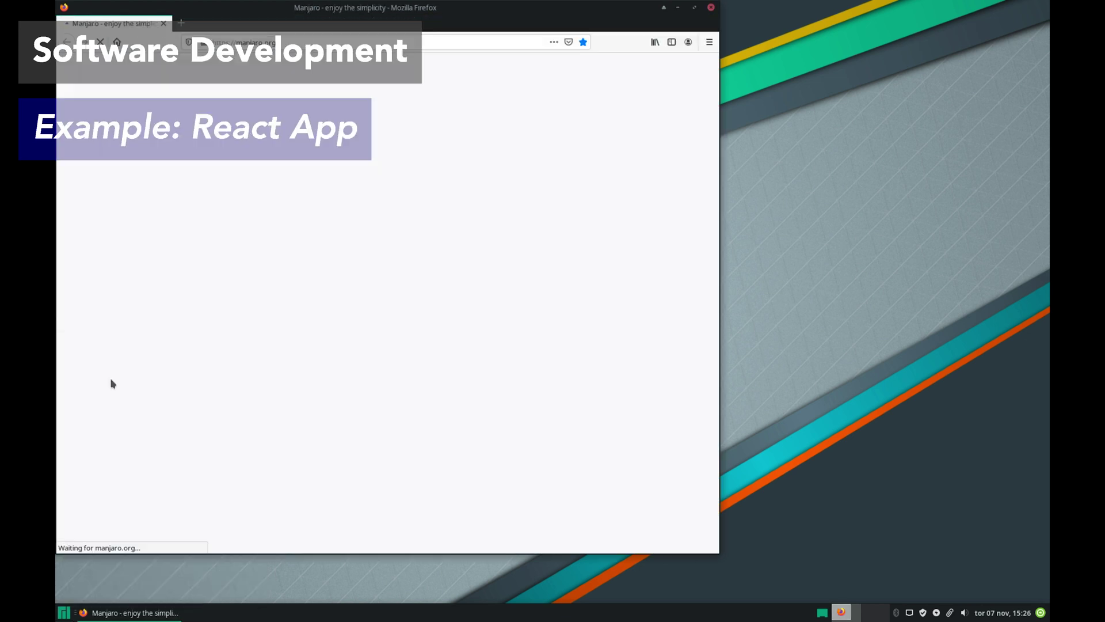
key("ctrl+alt+t")
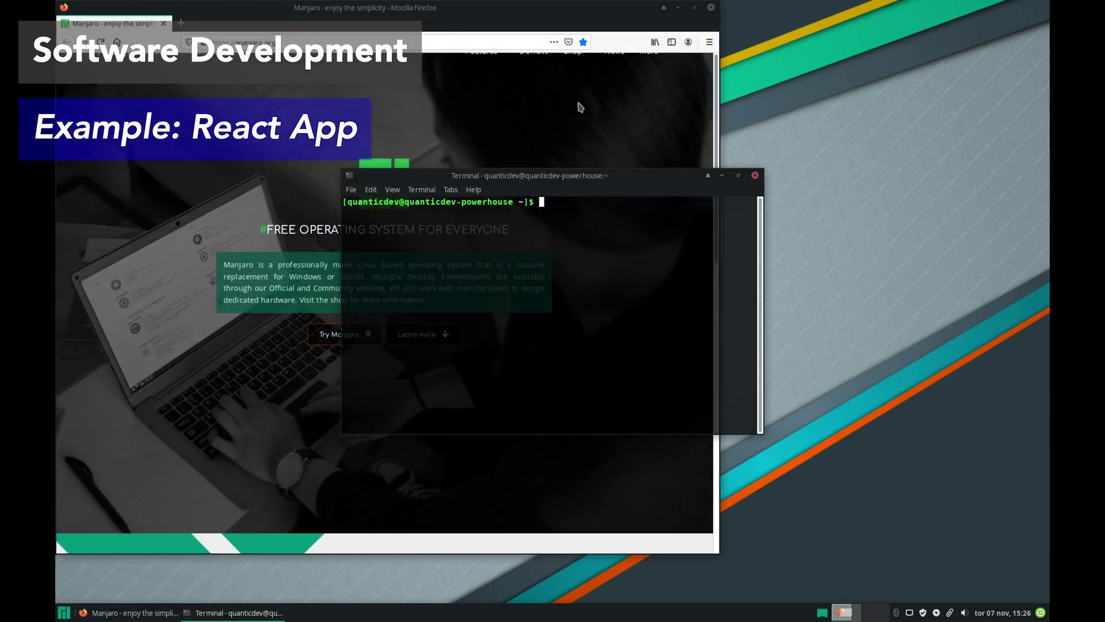
left_click_drag(592, 173, 918, 144)
left_click(659, 105)
Step: Search 'create react app' and scroll the facebook/create-react-app GitHub page to its Quick Overview
left_click(230, 42)
type("create react app")
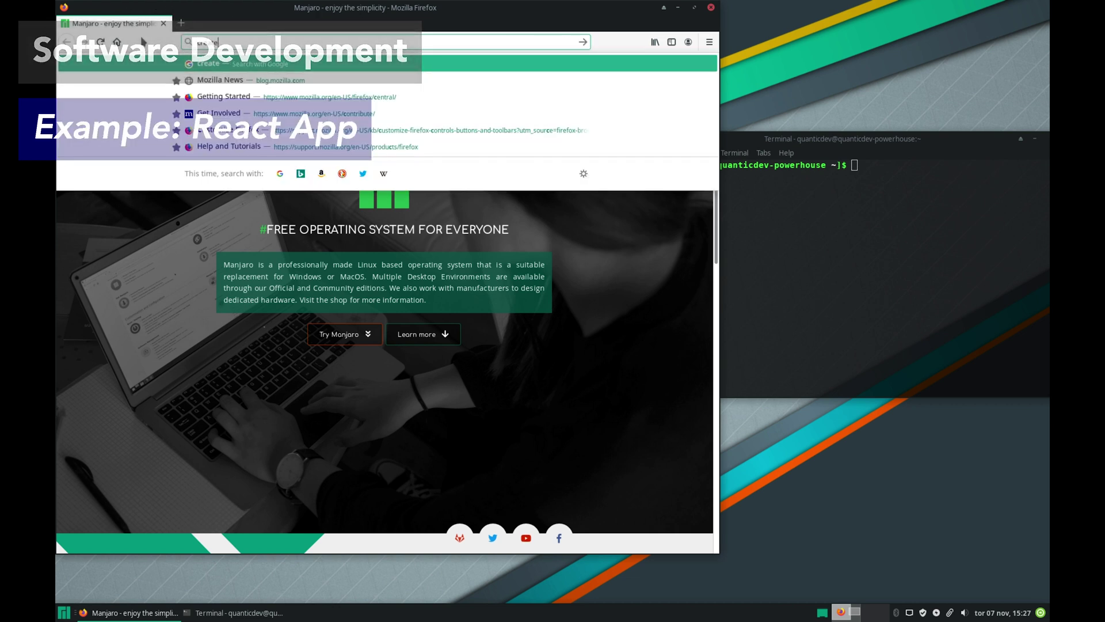
key("Return")
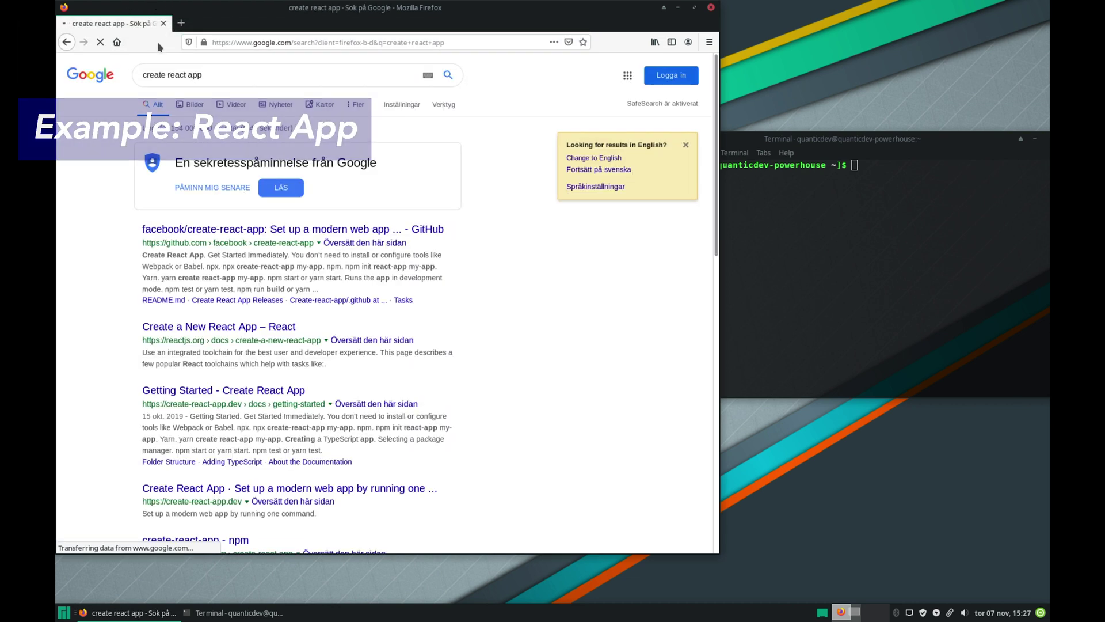
left_click(235, 230)
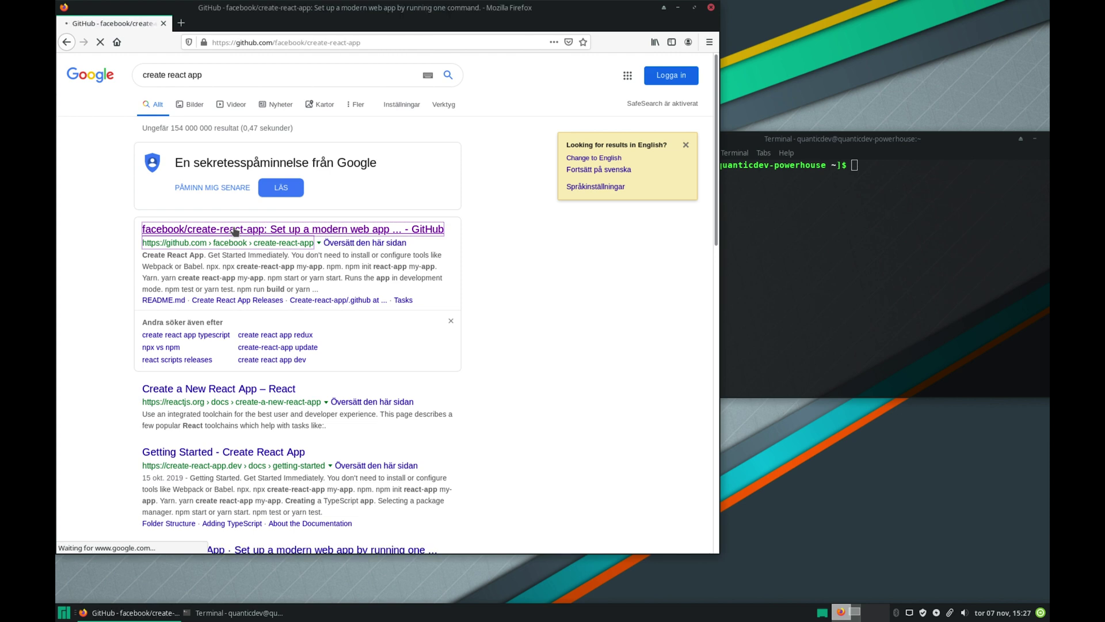
scroll(465, 256, "down", 3)
scroll(465, 259, "down", 10)
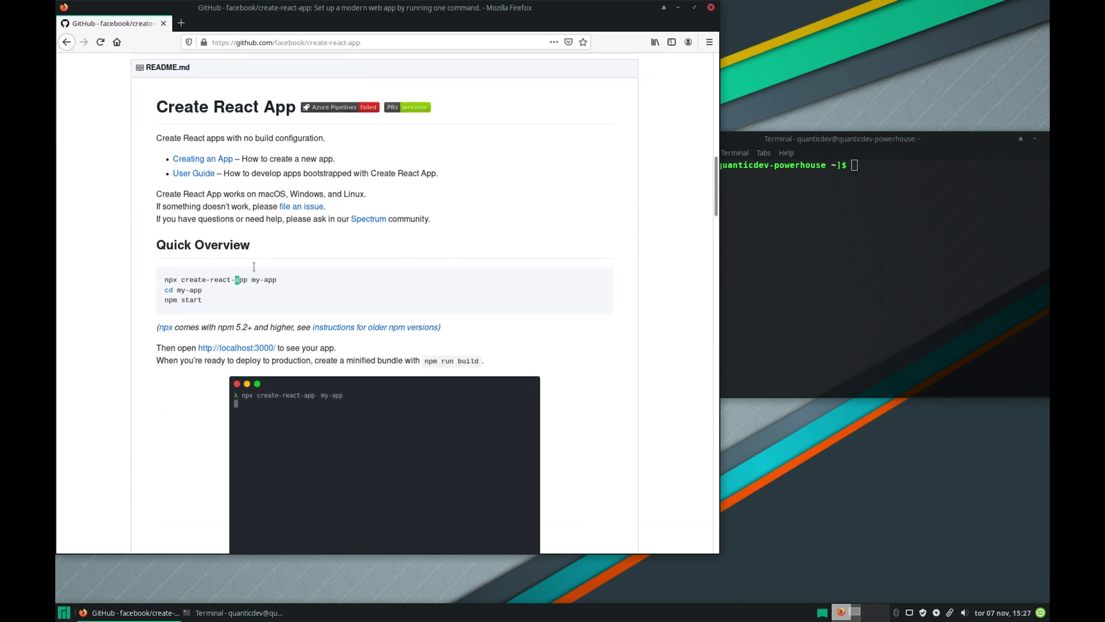
Step: Copy the 'npx create-react-app my-app' command from the GitHub page
left_click_drag(262, 269, 163, 281)
right_click(163, 281)
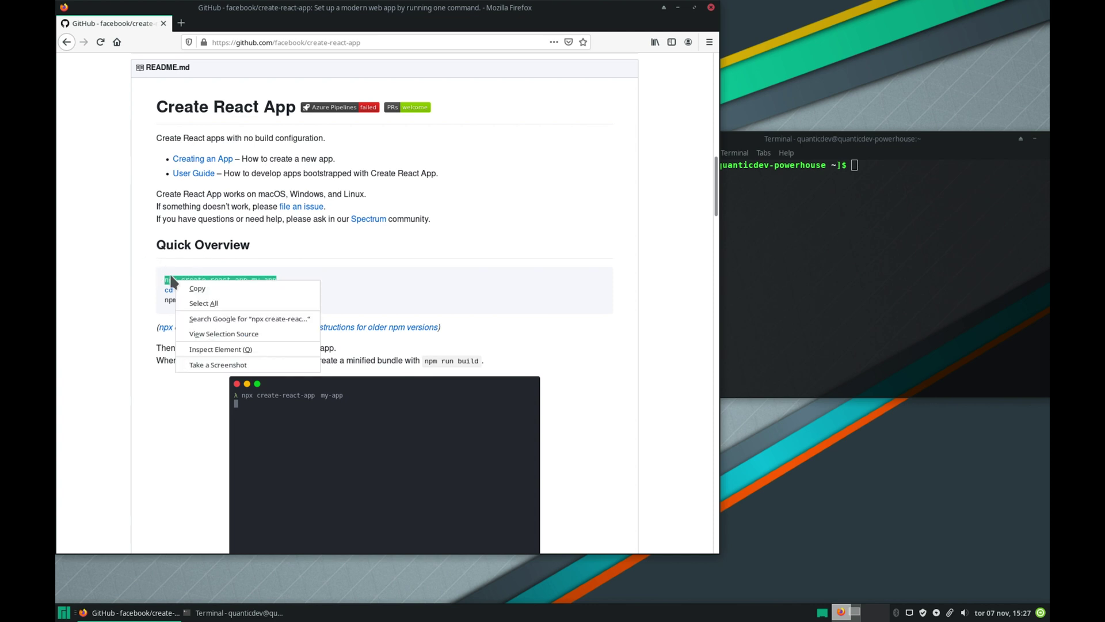
left_click(201, 287)
Step: Change into the Documents folder in the terminal and paste the create-react-app command
left_click(843, 202)
type("ls")
key("Return")
type("cd Do")
key("Tab")
key("Return")
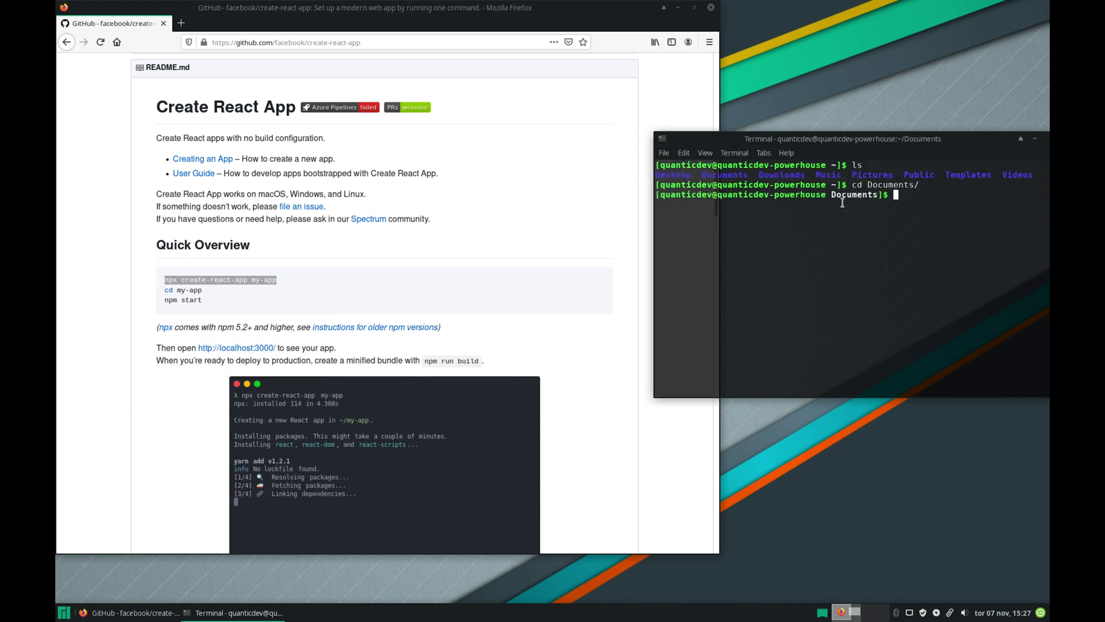
left_click_drag(840, 138, 770, 136)
right_click(844, 254)
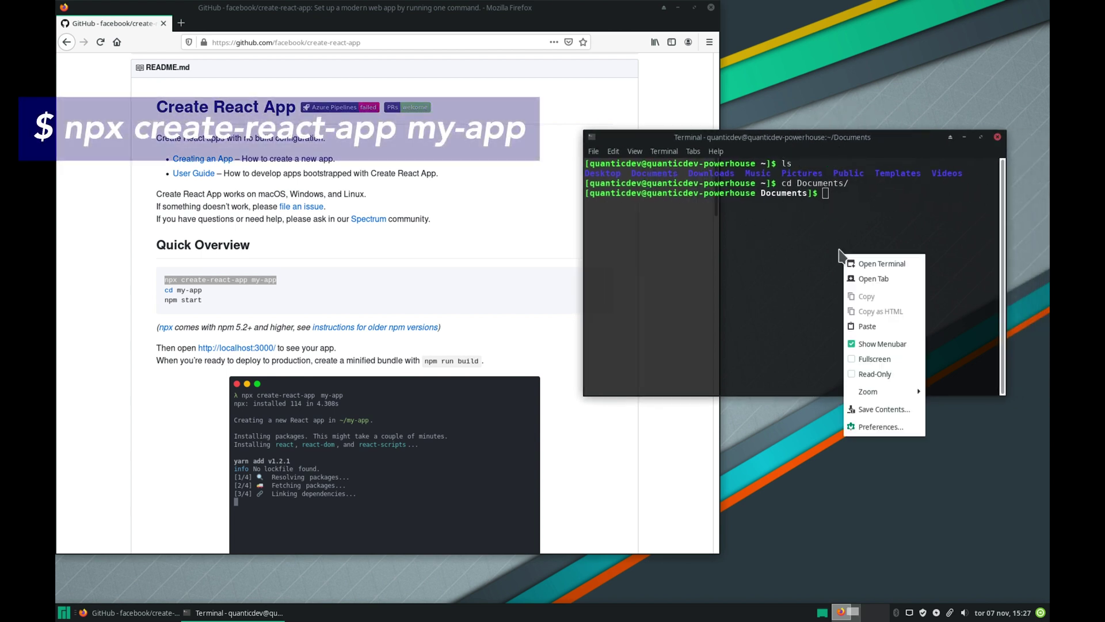
left_click(867, 326)
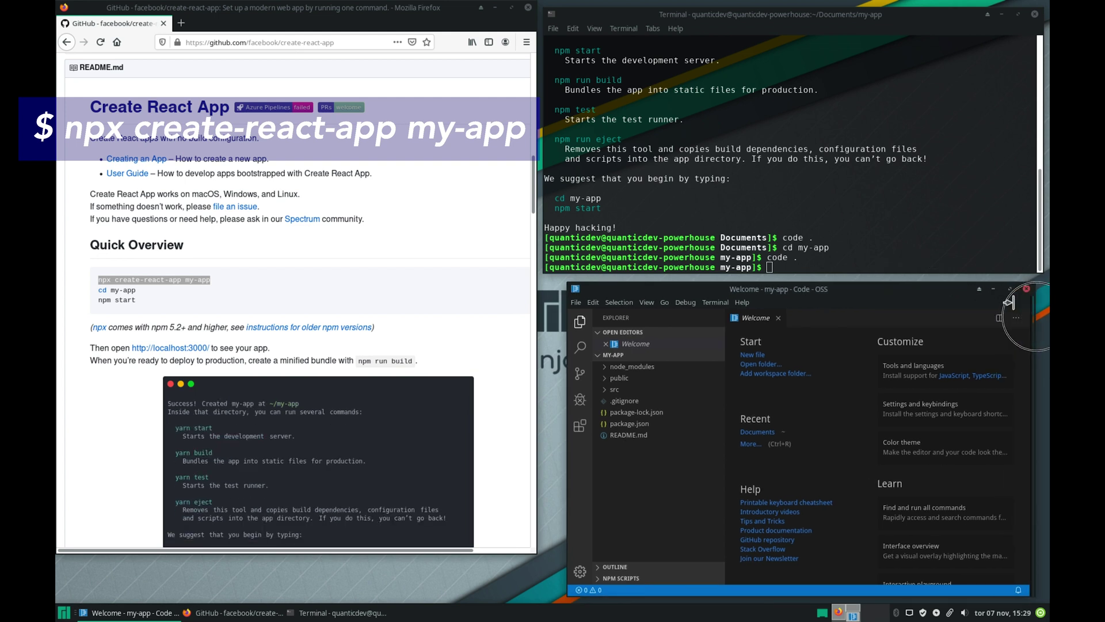
Step: Start the development server with npm start in the my-app folder
left_click(680, 168)
type("npm start")
key("Return")
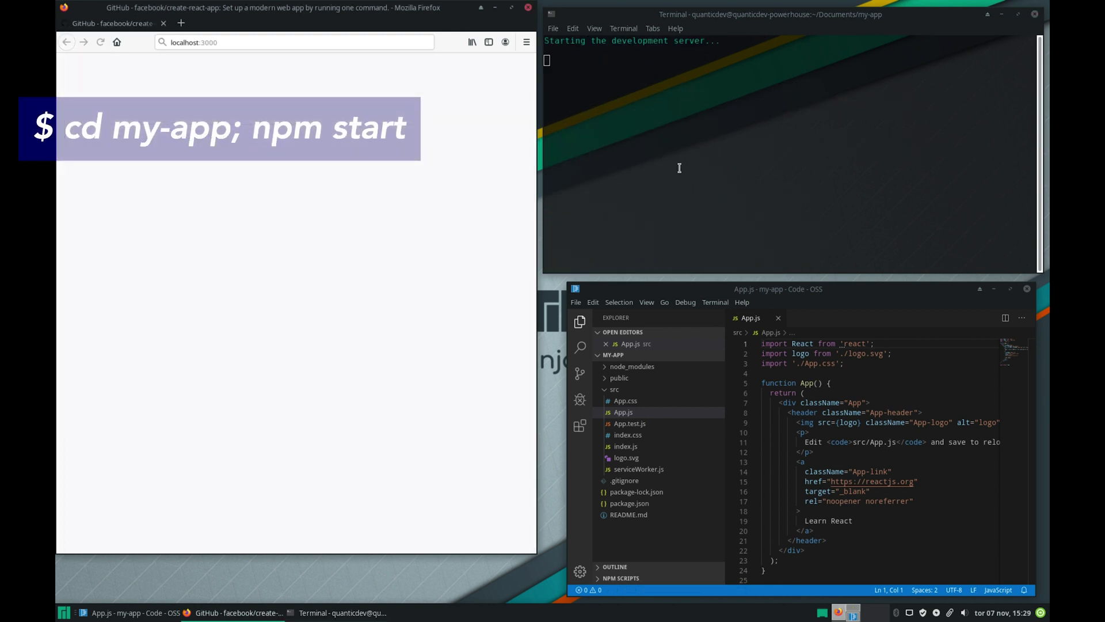
Step: Replace the starter text on line 11 of App.js with 'WOW IT IS WORKING!' and save
left_click_drag(805, 442, 1000, 444)
type("wow IT IS WORKIN")
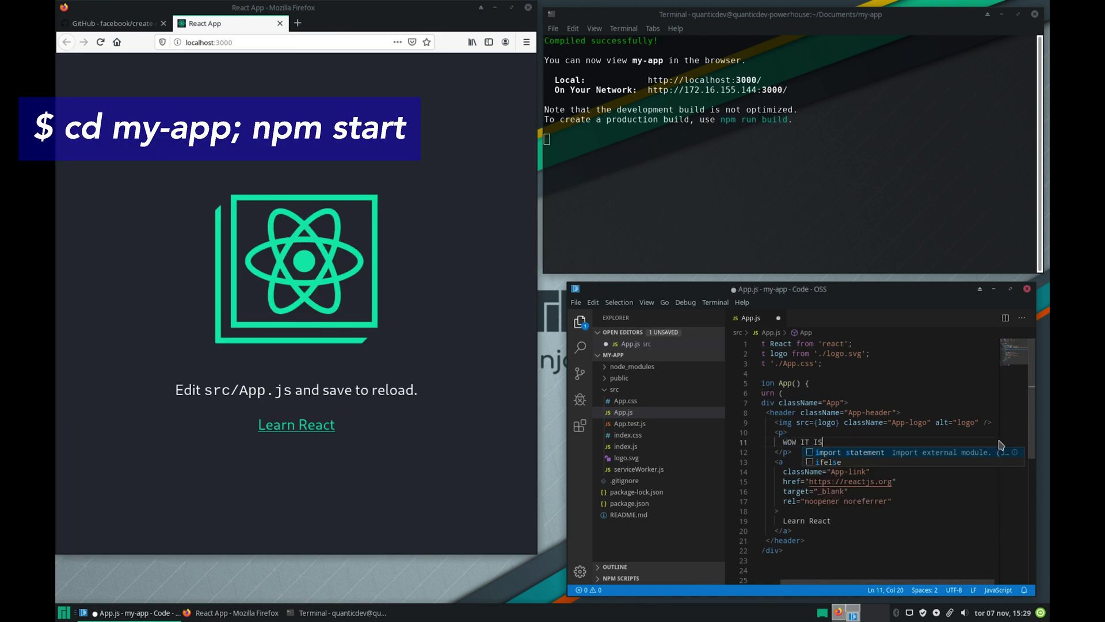
key("ctrl+s")
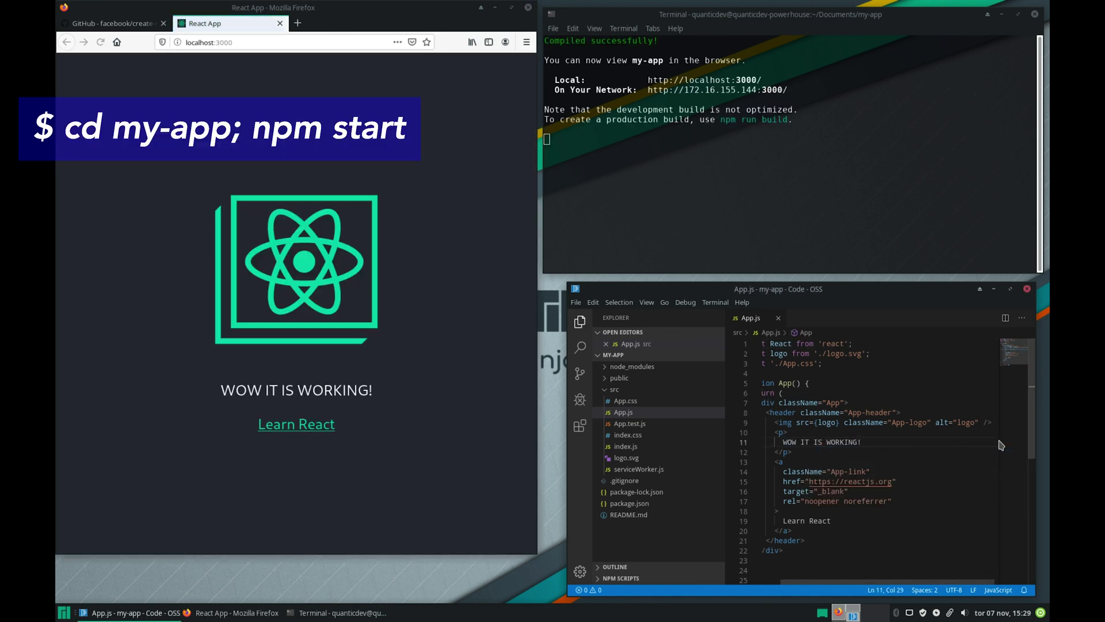
Step: Delete the Learn React link code from App.js and save
left_click_drag(798, 530, 745, 464)
key("BackSpace")
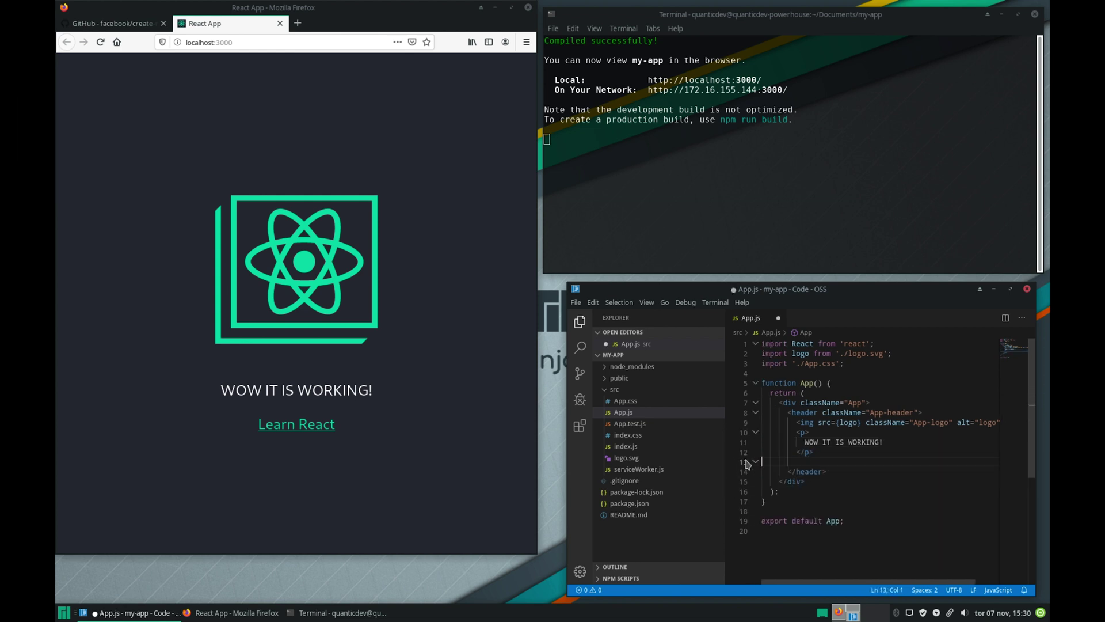
key("BackSpace")
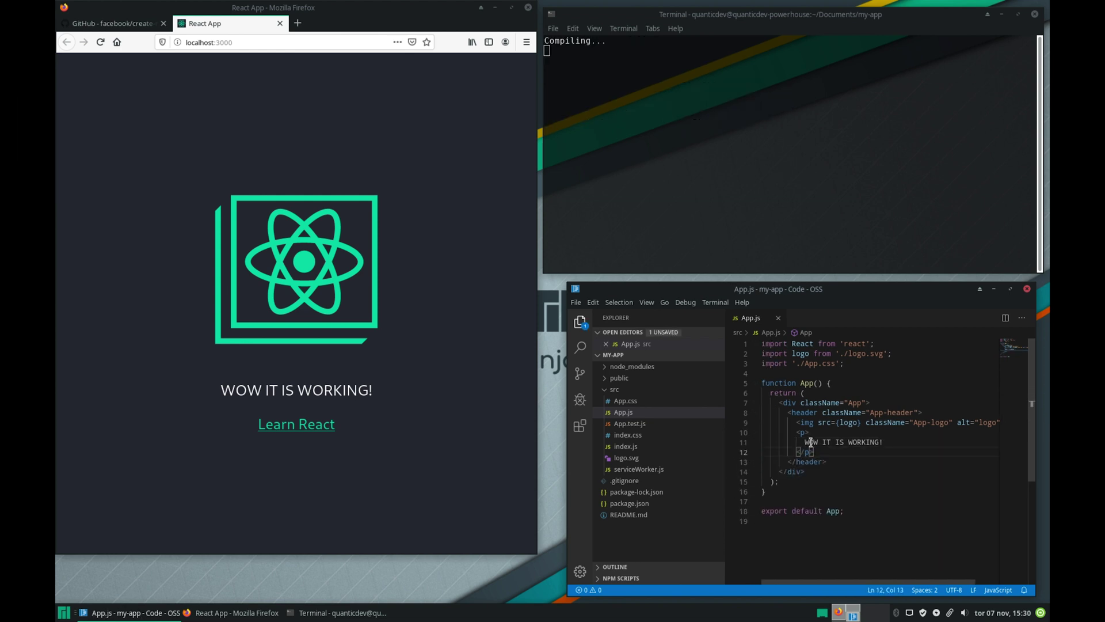
key("ctrl+s")
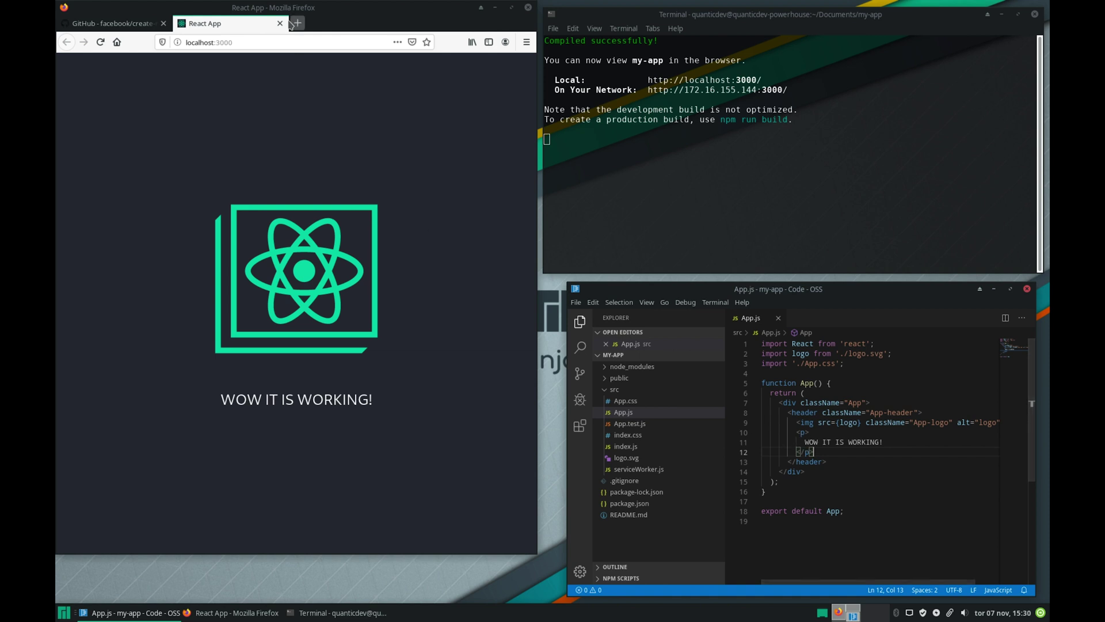
Step: Search the web for 'manjaro logo' and save the logo image into src as manjaro.png
left_click(297, 23)
type("MANJARO")
key("BackSpace")
key("BackSpace")
key("BackSpace")
key("BackSpace")
key("BackSpace")
key("BackSpace")
key("BackSpace")
type("manjaro logo")
key("Return")
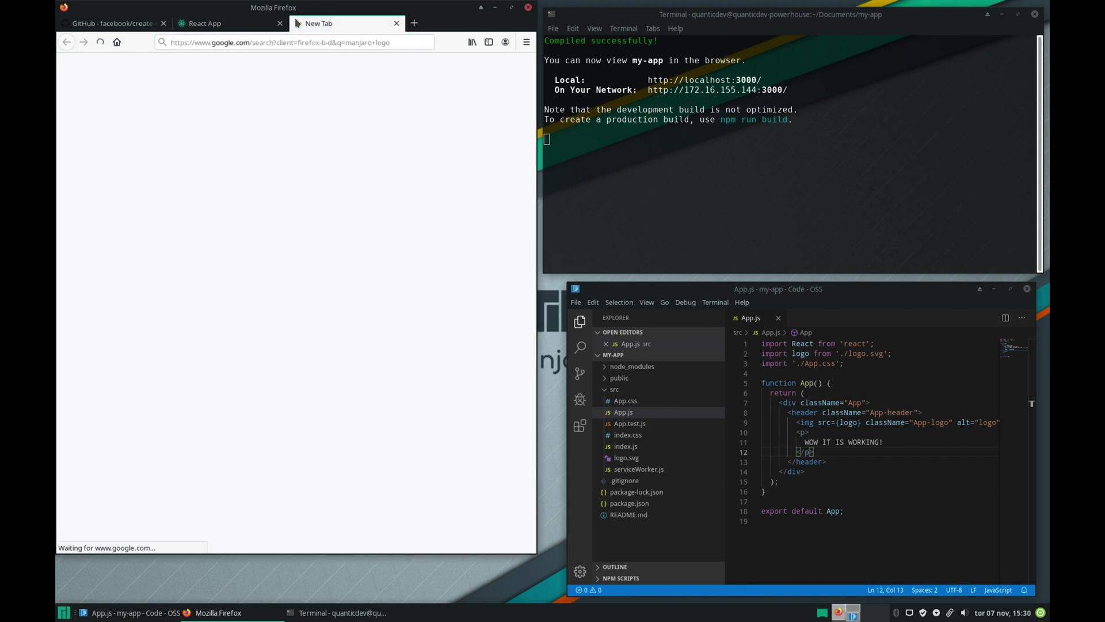
right_click(398, 150)
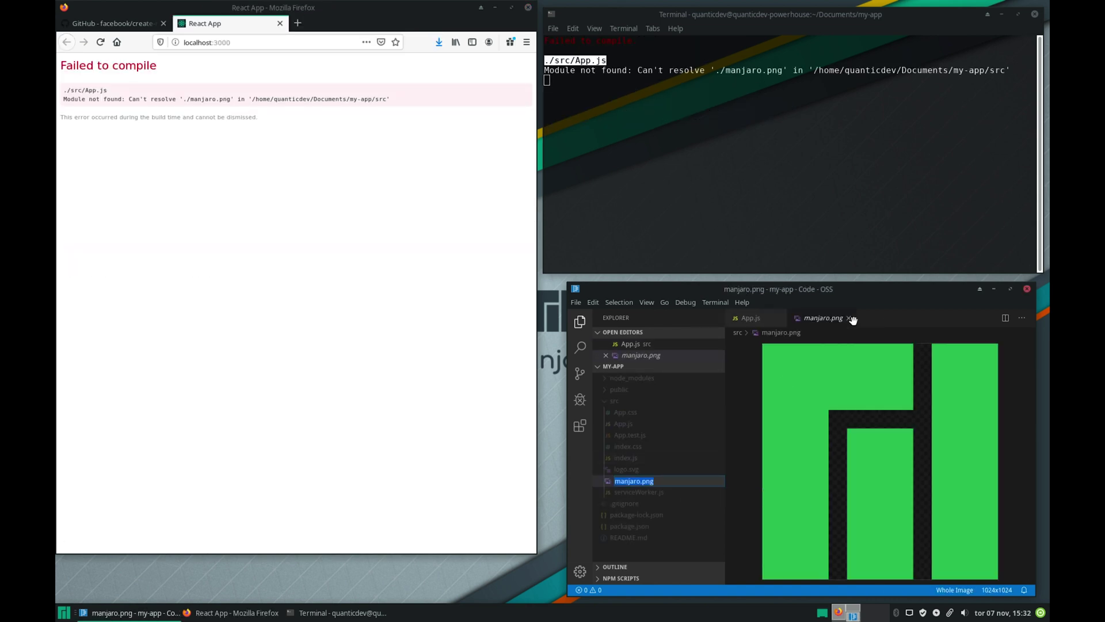
left_click(850, 318)
Step: Change the logo import in App.js to manjaro.png and save the file
left_click_drag(848, 353, 896, 352)
type("manjaro.png")
key("ctrl+s")
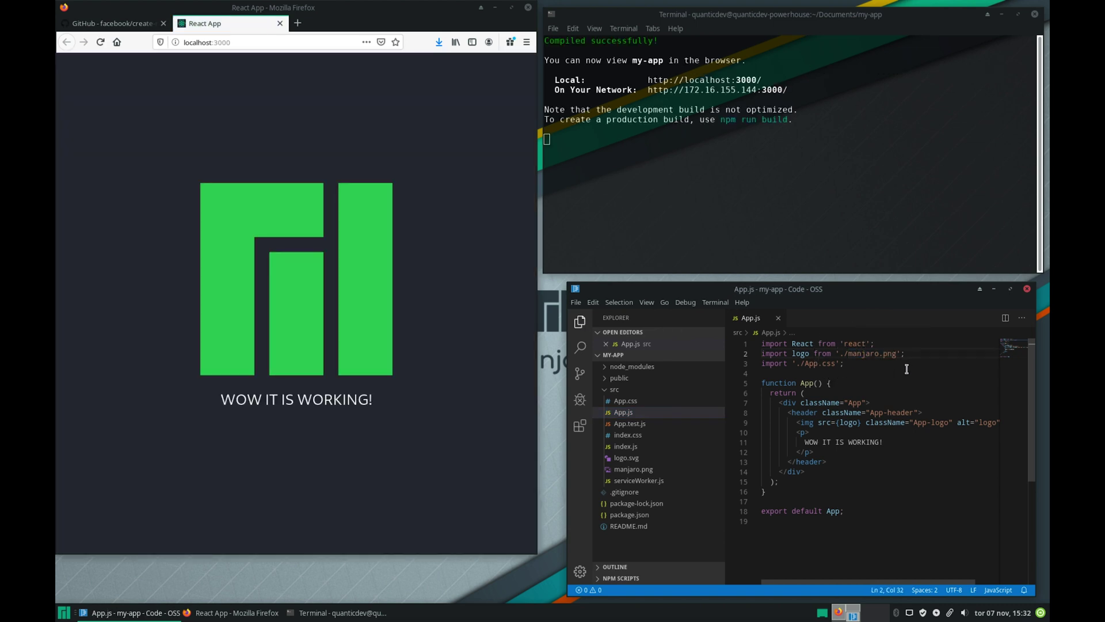
Step: Replace the line 11 text with 'Welcome to Manjaro Development Powerhouse!', save, and check the live page
key("shift+End")
type("Welcome to Manjaro Development Powerhouse!")
key("ctrl+s")
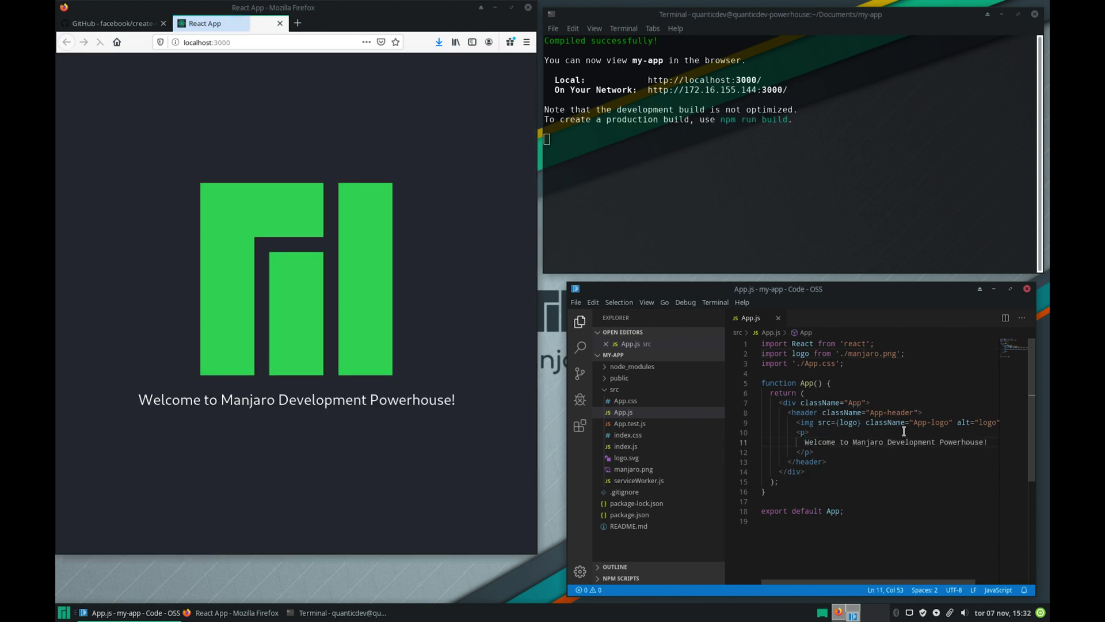
right_click(268, 108)
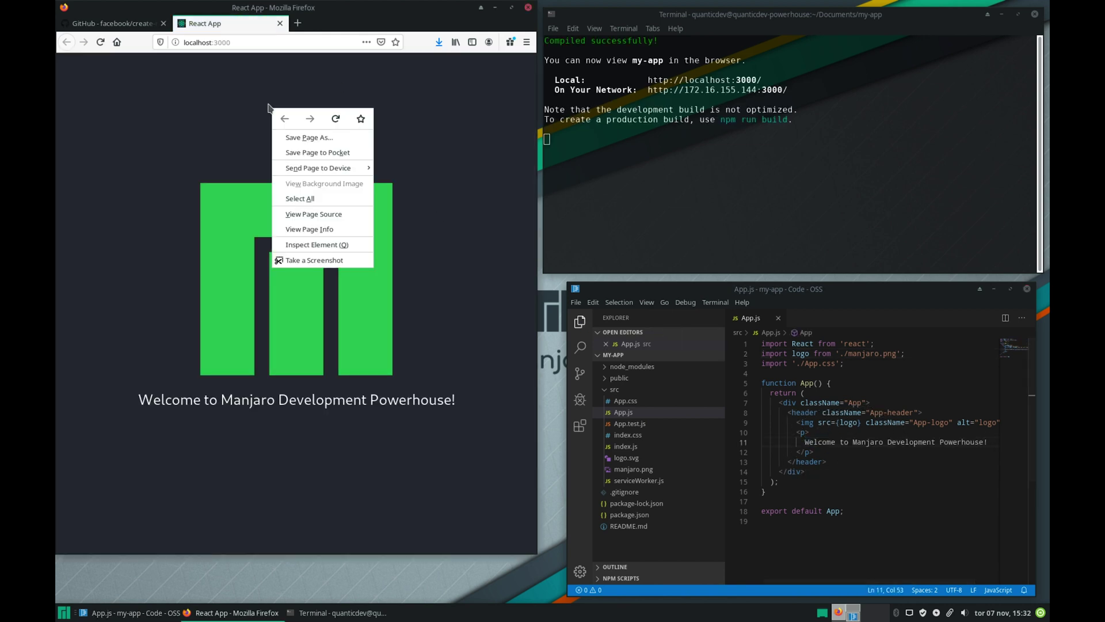
left_click(428, 113)
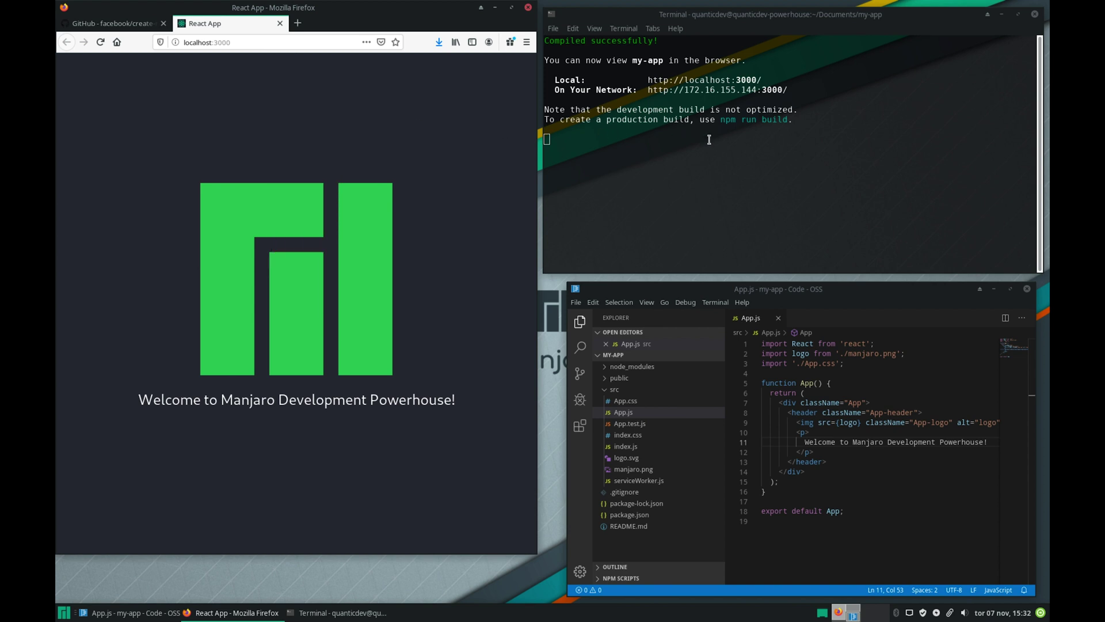